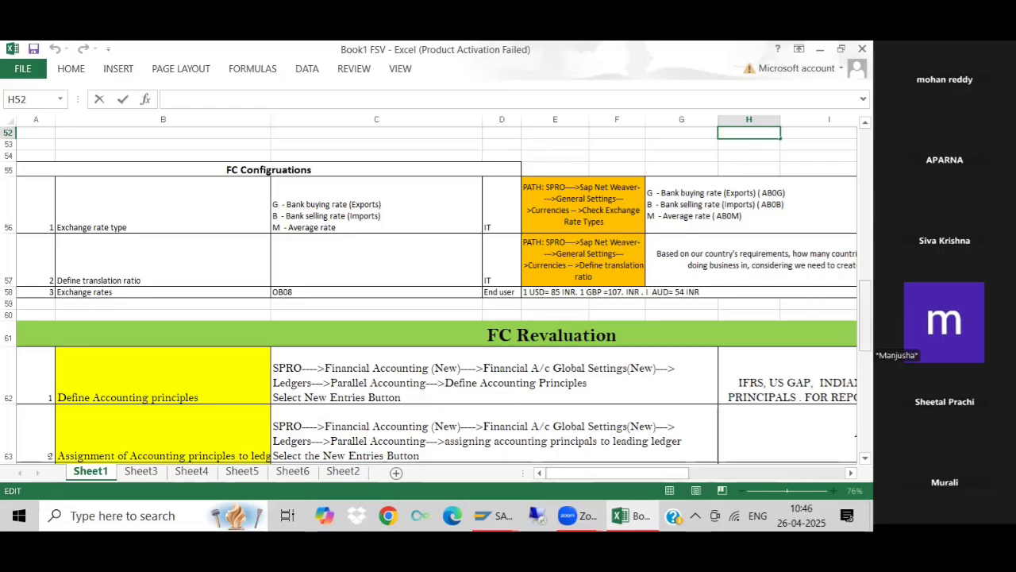
- Review Sheet1's FC Revaluation configuration paths, exchange-rate ratios, loan revaluation entries, unrealized and realized entries, and required GL accounts
drag(865, 316, 865, 325)
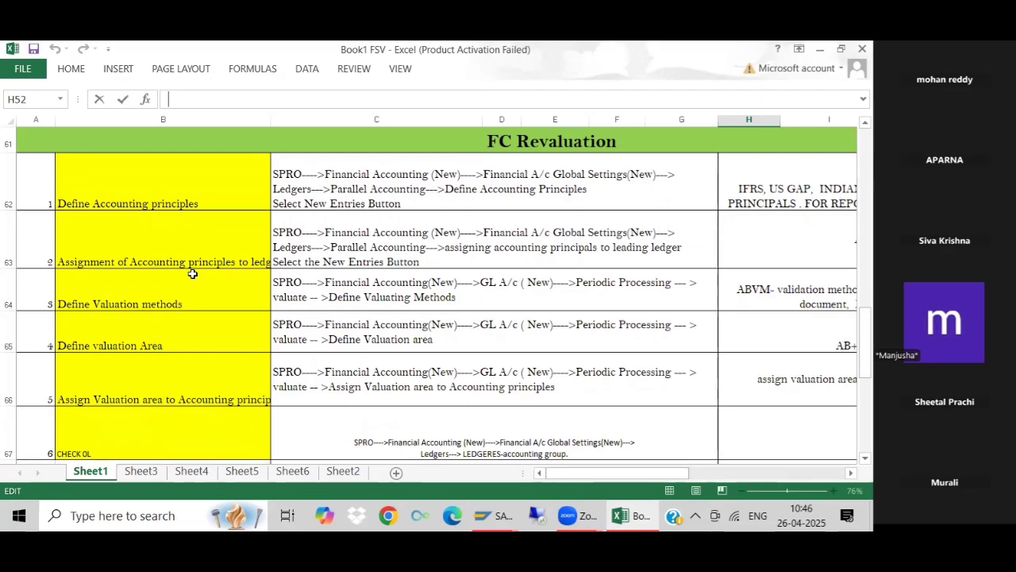
mouse_move(604, 473)
mouse_down()
mouse_move(601, 438)
mouse_move(624, 476)
mouse_move(647, 478)
mouse_move(619, 481)
mouse_up()
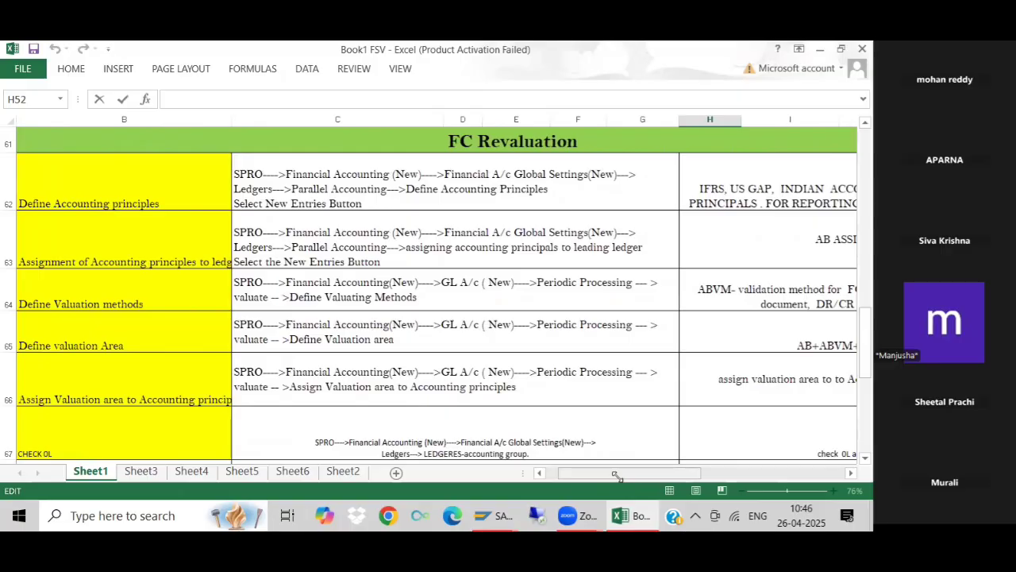
drag(866, 366, 865, 338)
scroll(537, 254, down, 1)
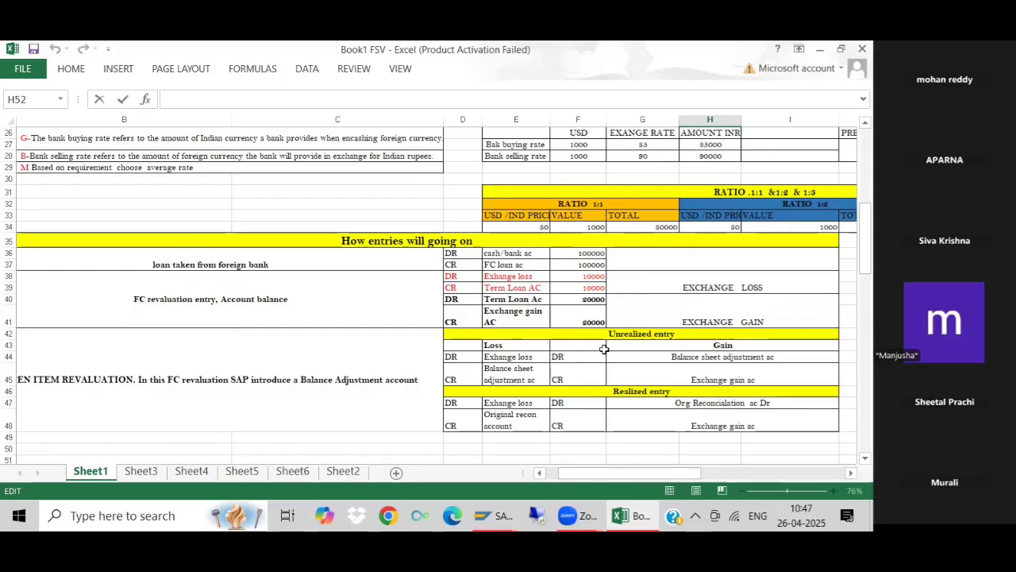
drag(623, 474, 632, 474)
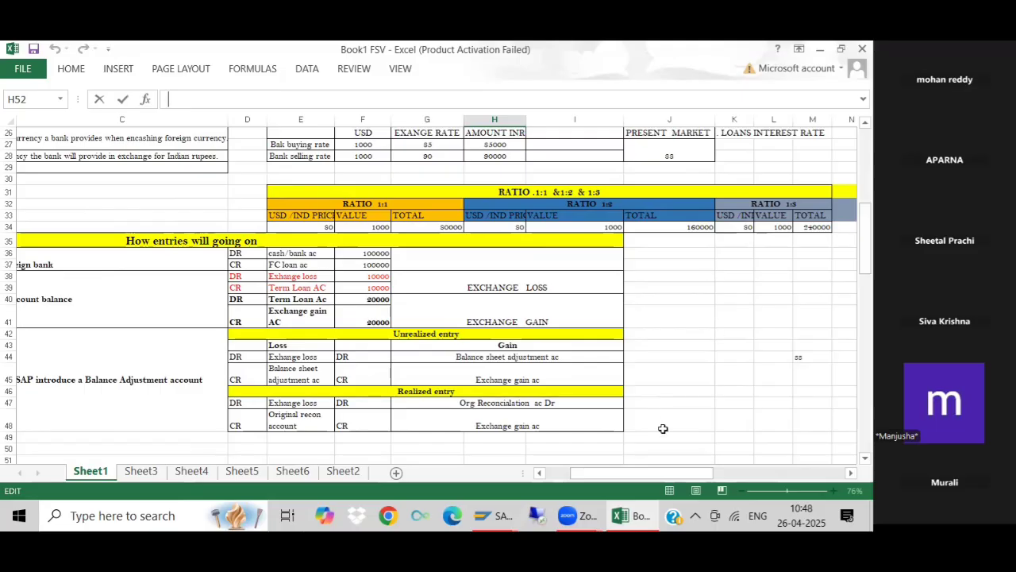
mouse_move(612, 476)
mouse_down()
mouse_move(580, 475)
mouse_move(608, 474)
mouse_up()
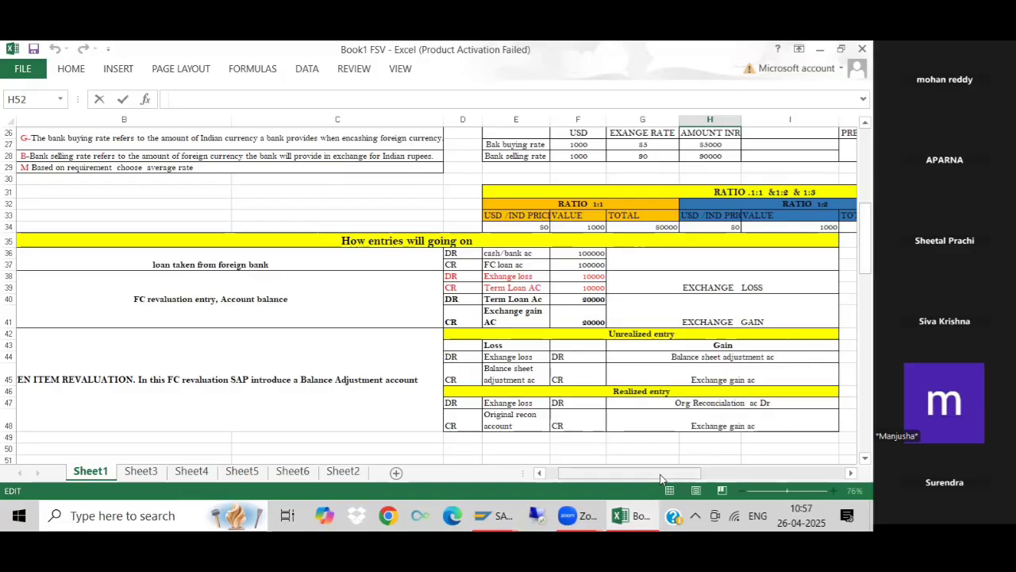
drag(661, 478, 606, 480)
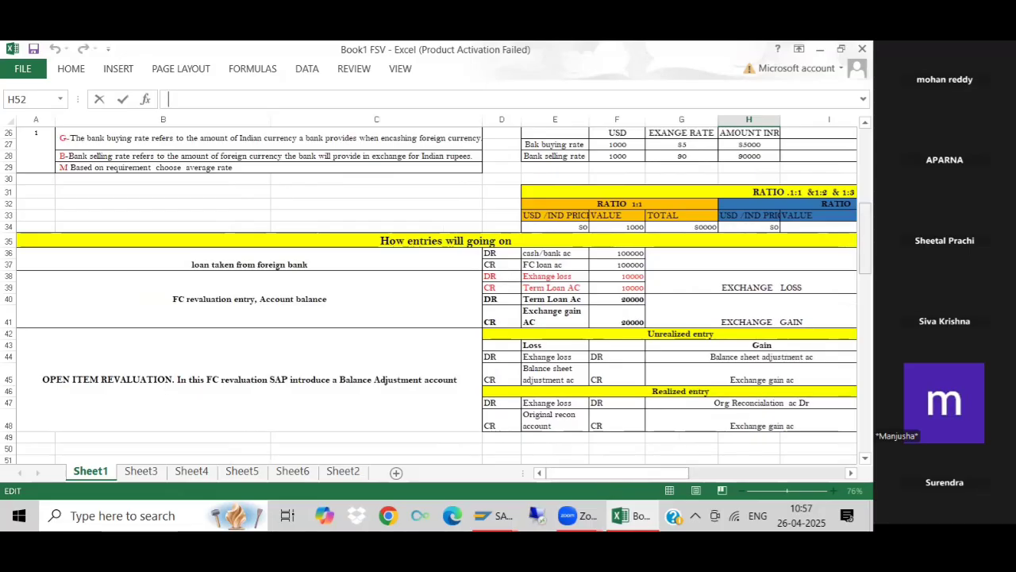
drag(864, 238, 864, 272)
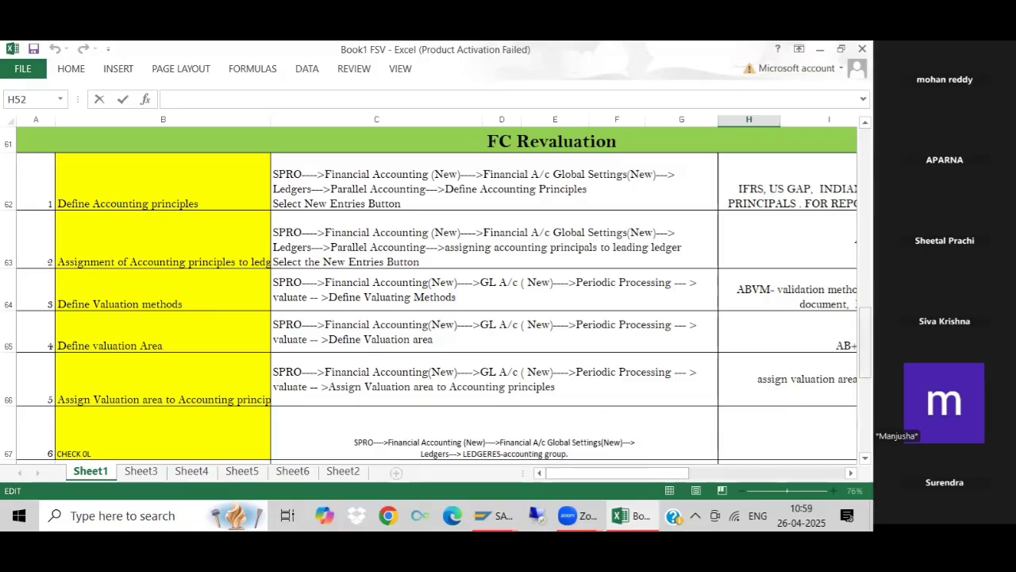
mouse_move(865, 340)
mouse_down()
mouse_move(865, 406)
mouse_move(865, 350)
mouse_up()
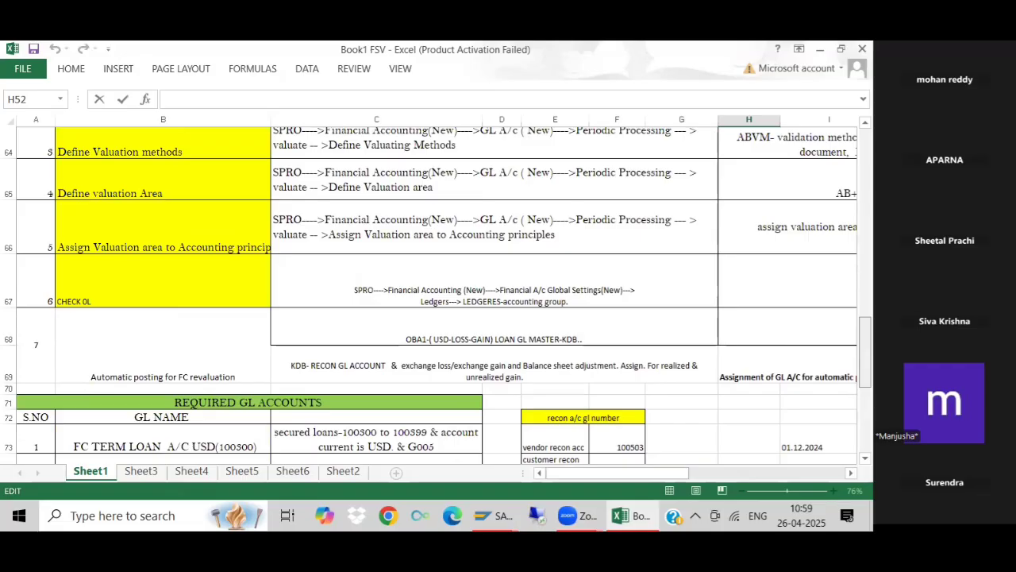
click(820, 49)
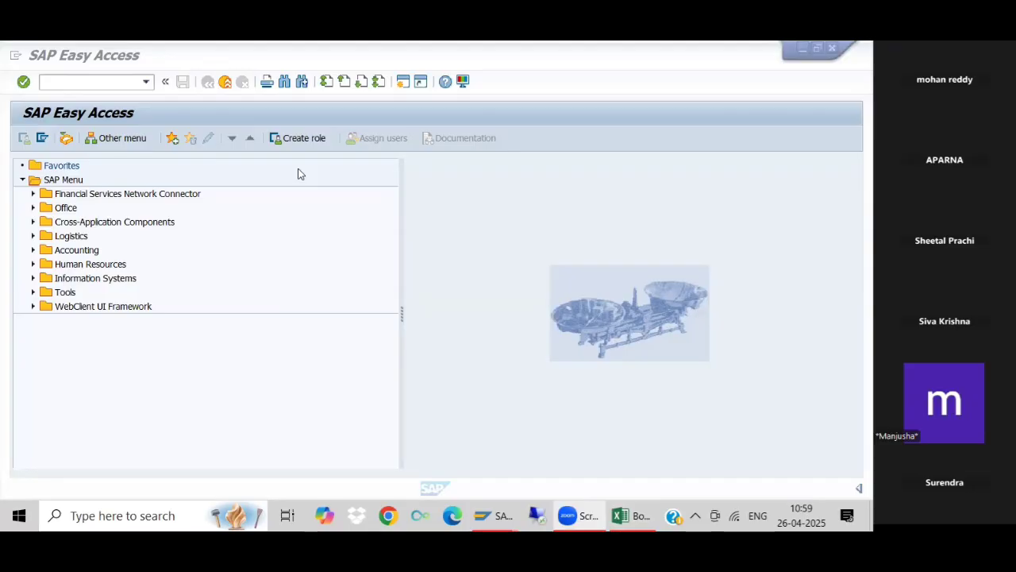
click(63, 80)
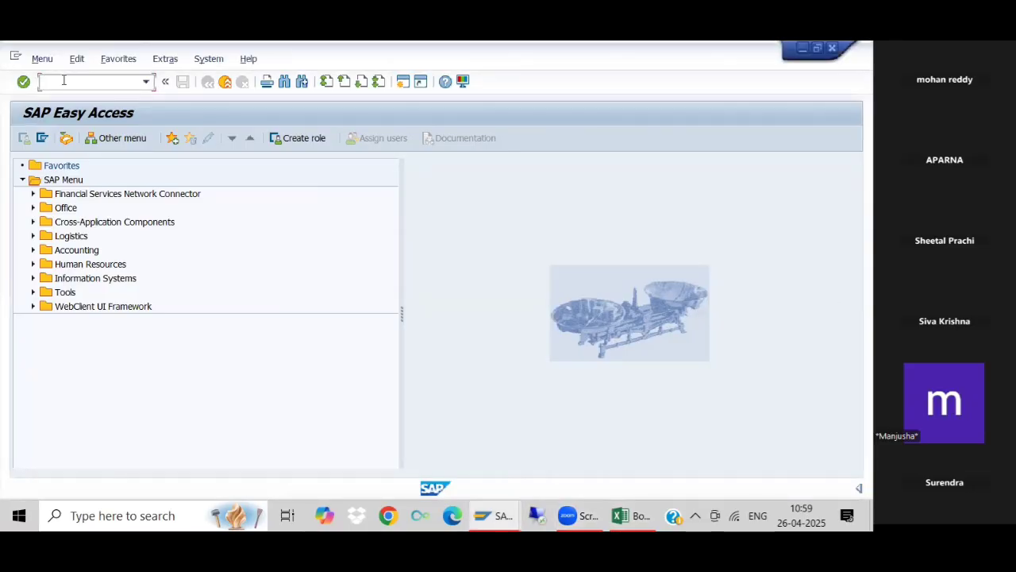
click(620, 517)
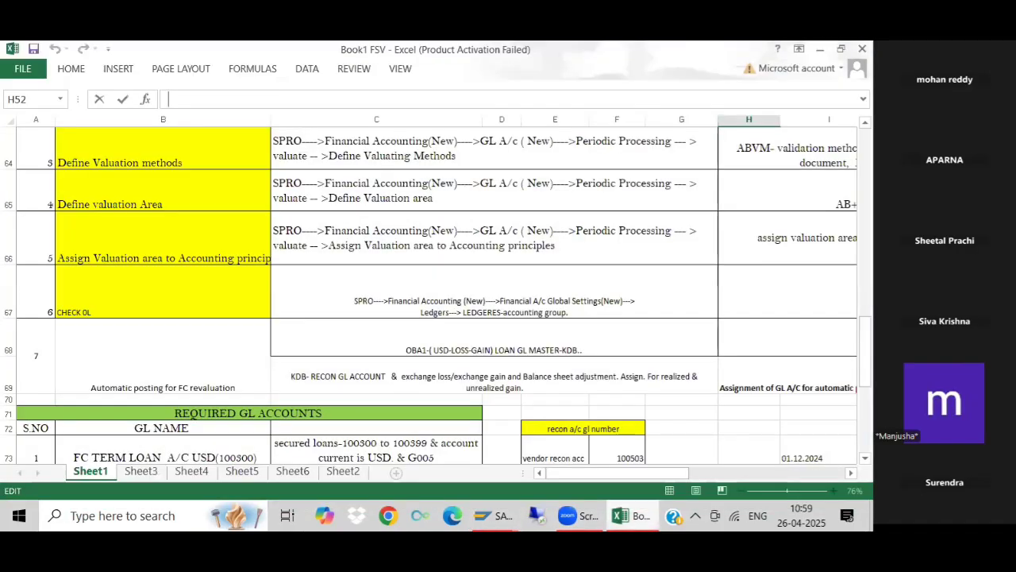
- Review Sheet1 from the gain/loss definitions and payment examples through the entry examples and FC Configurations to the FC Revaluation section
drag(865, 356, 866, 350)
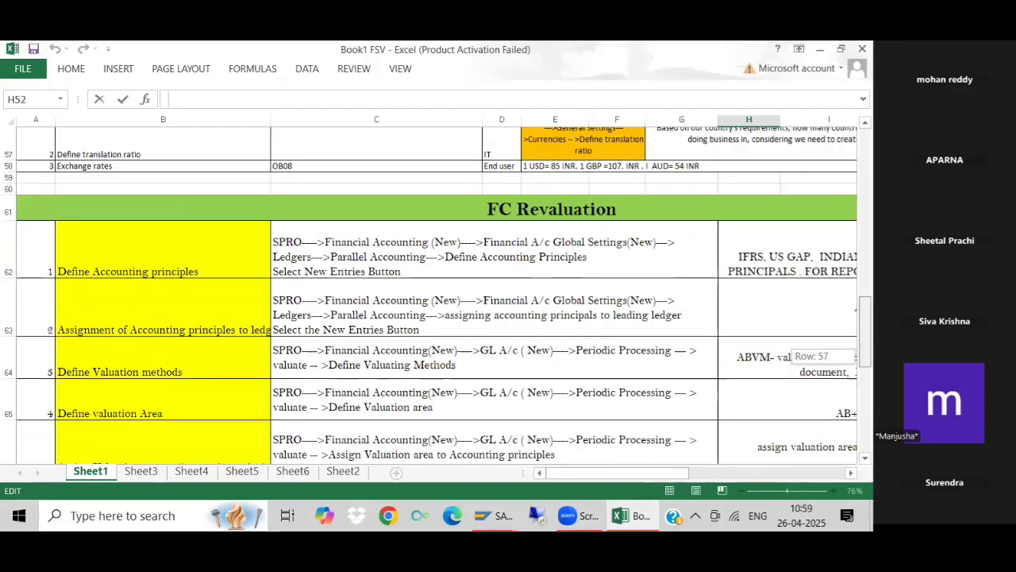
drag(859, 308, 841, 220)
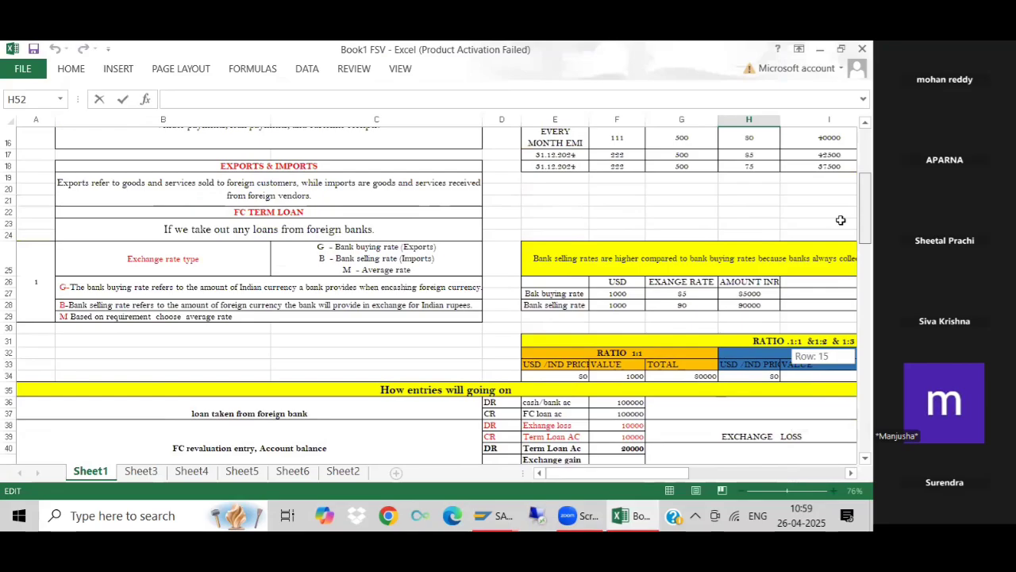
drag(841, 220, 841, 215)
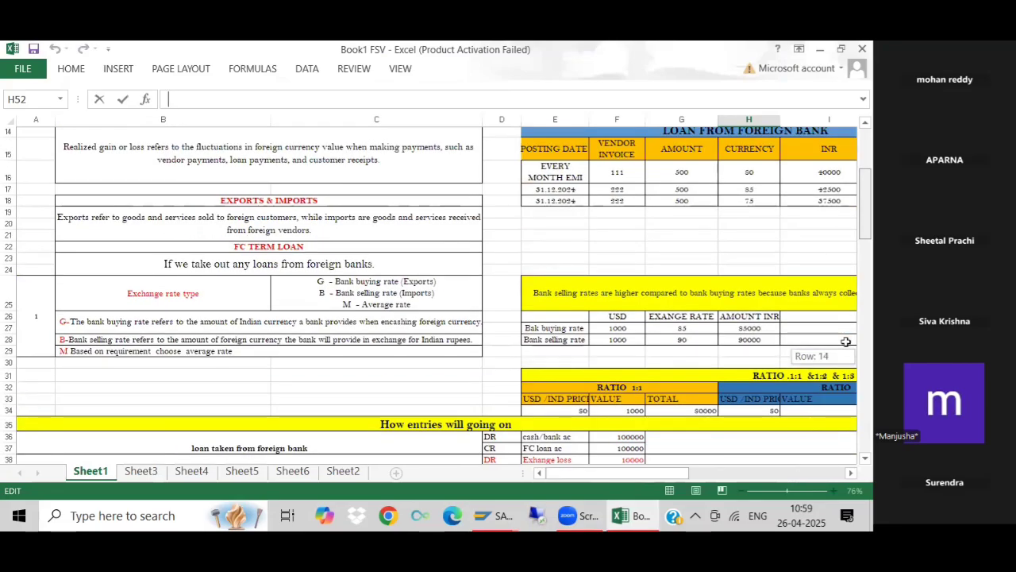
scroll(846, 341, up, 3)
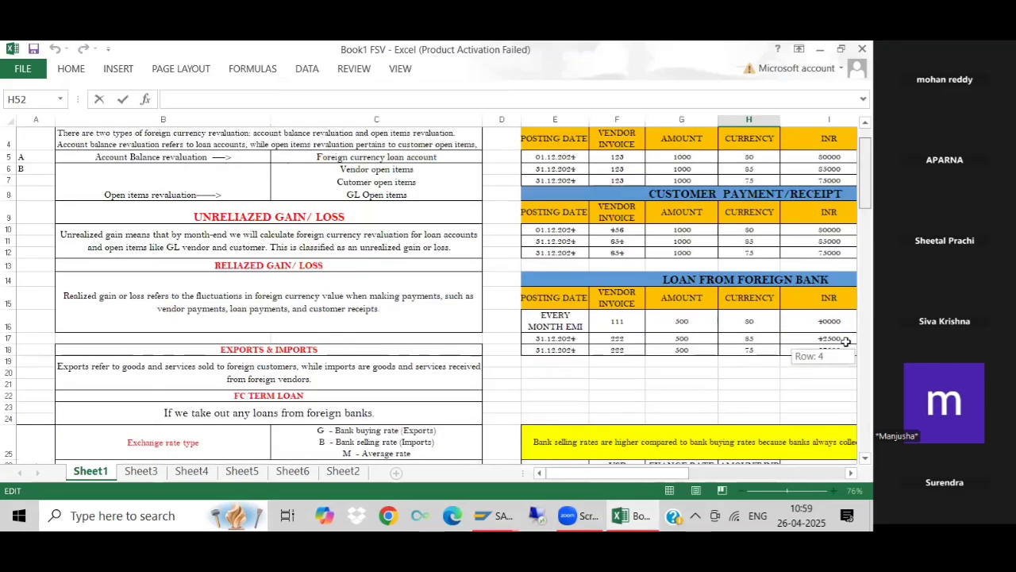
scroll(845, 341, up, 1)
scroll(846, 341, down, 5)
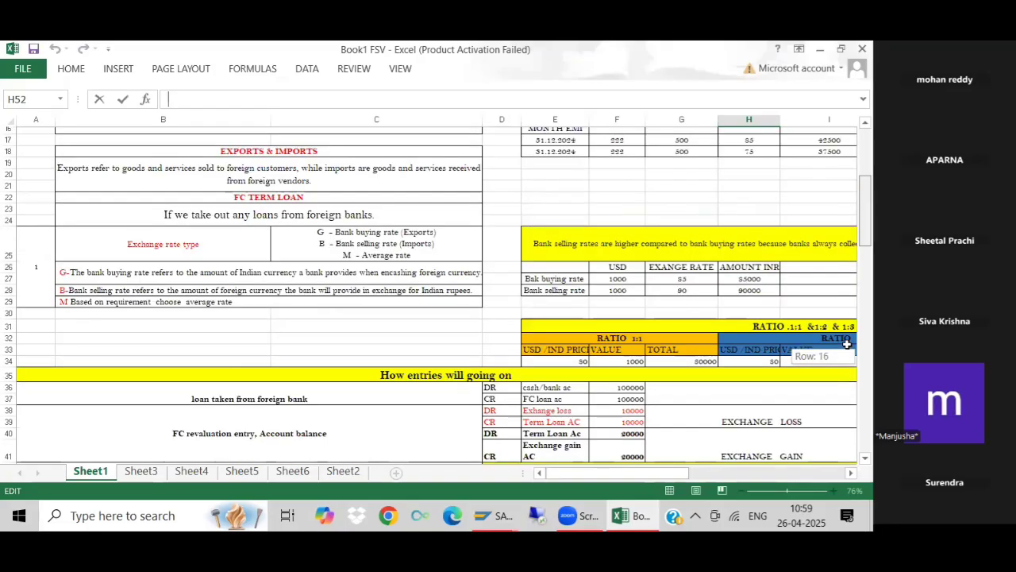
scroll(848, 343, down, 1)
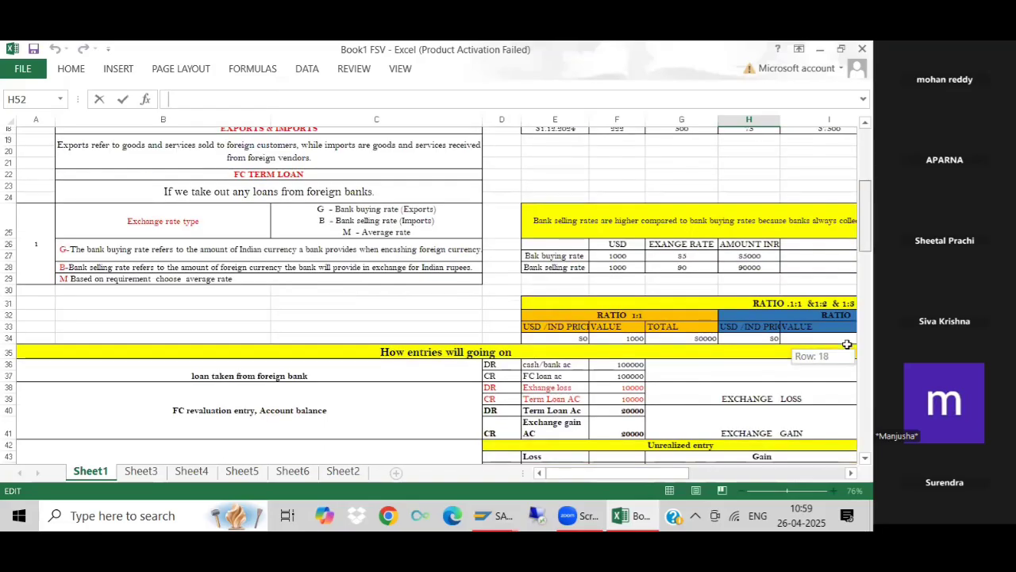
scroll(847, 344, down, 3)
scroll(847, 344, up, 2)
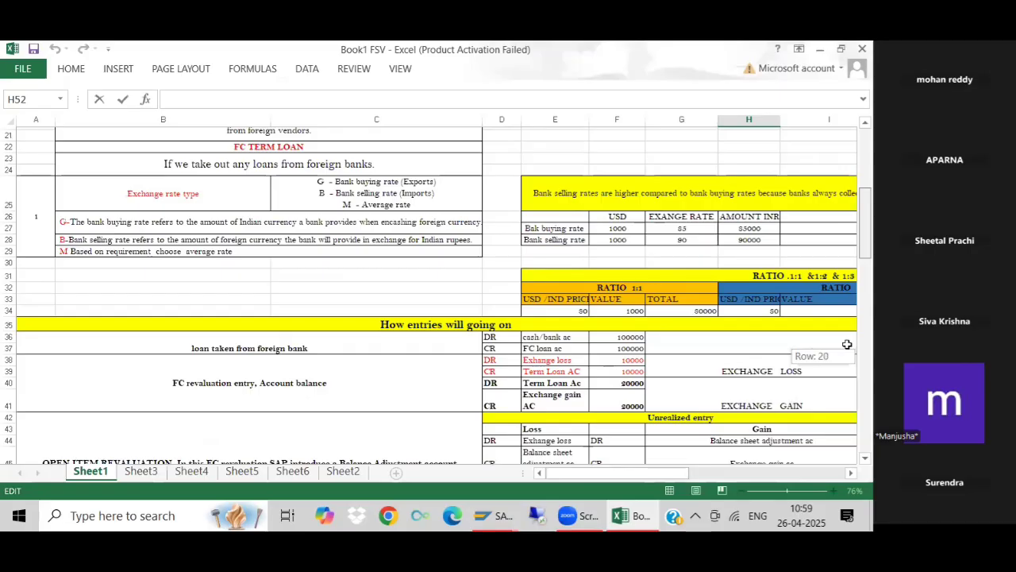
scroll(847, 344, down, 6)
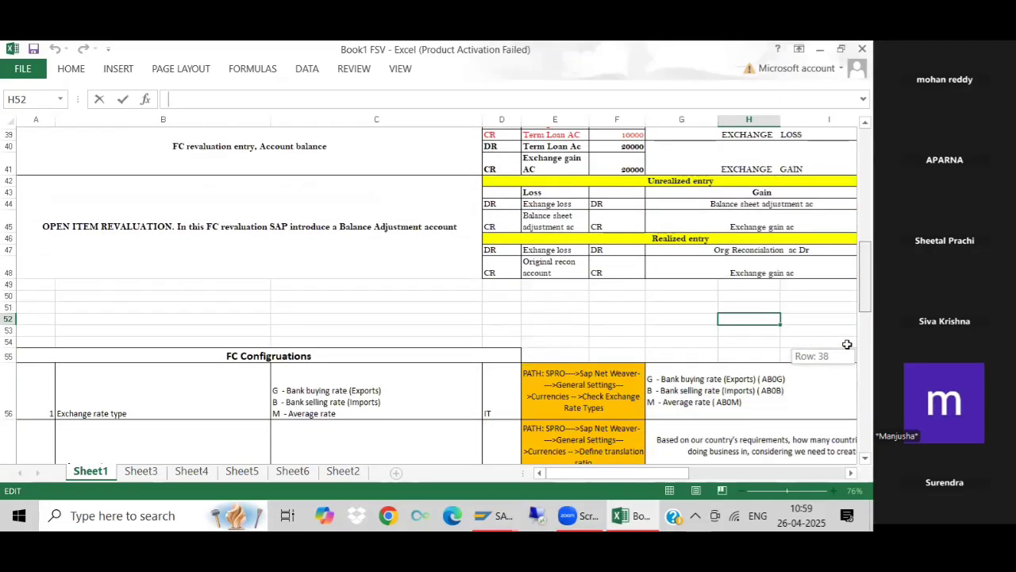
scroll(847, 344, down, 3)
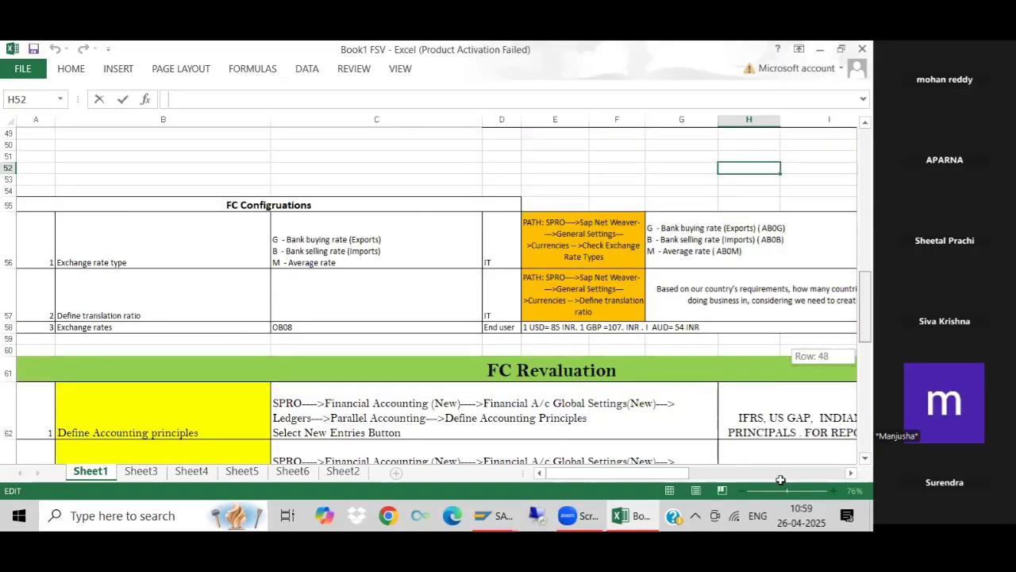
scroll(734, 427, down, 3)
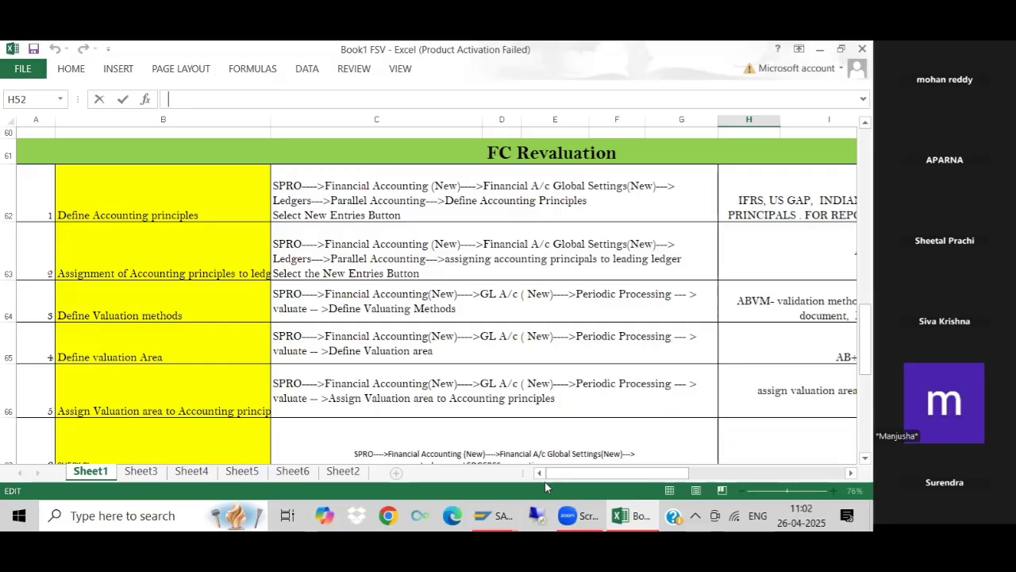
- Switch to SAP Easy Access, try to run transaction SPRO, and open the detailed error description
click(494, 516)
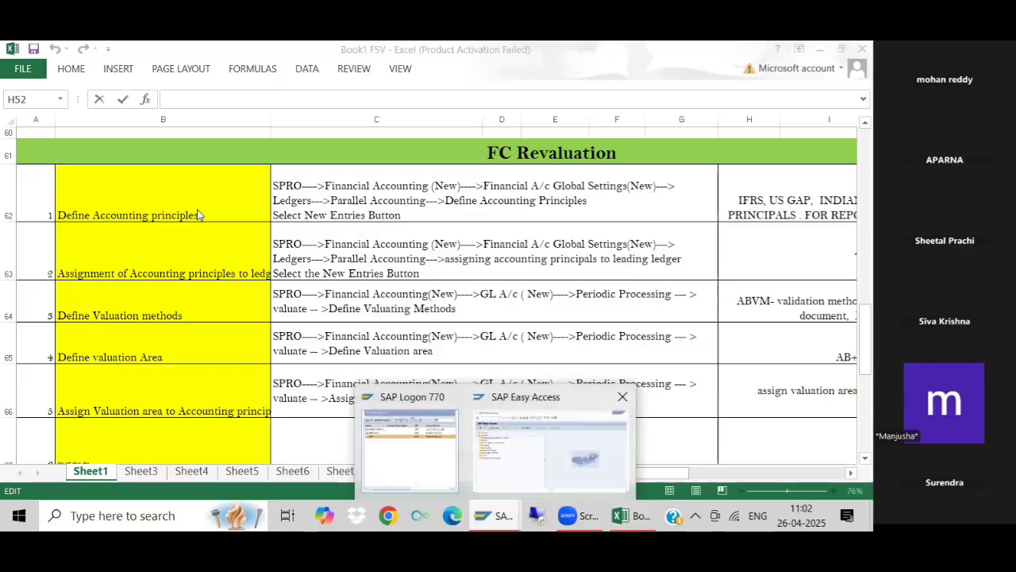
click(551, 450)
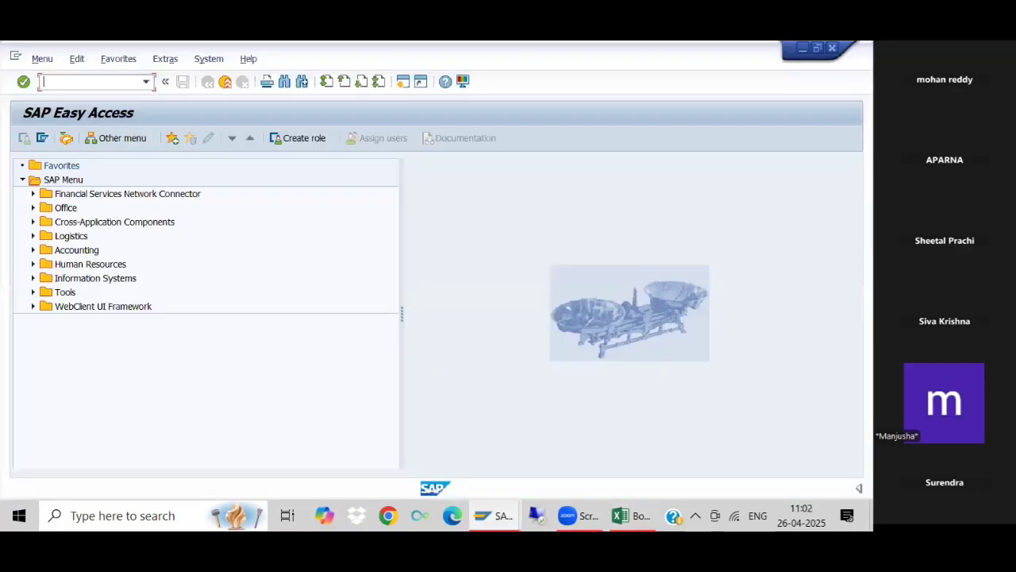
text(Spro)
key(Return)
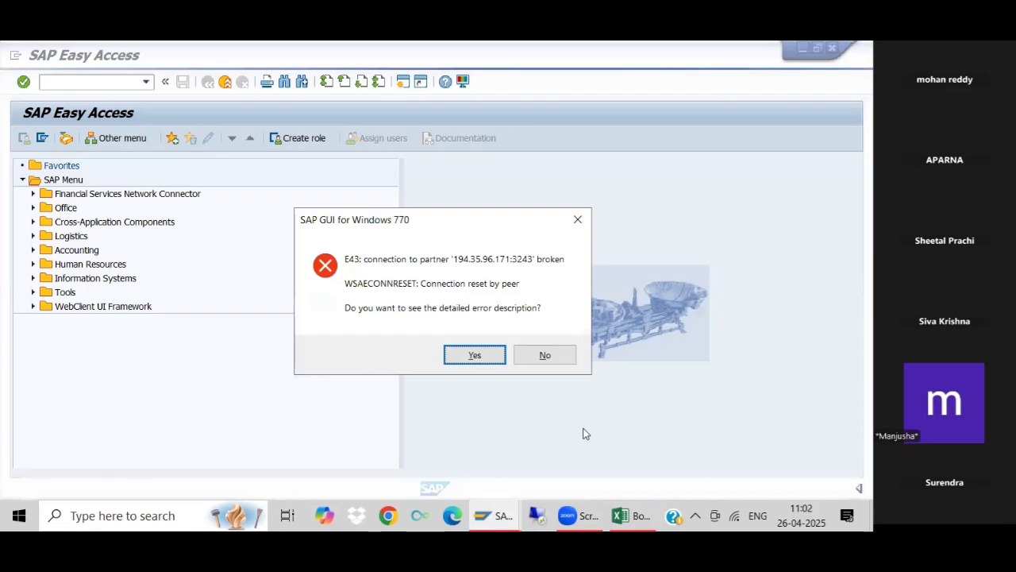
key(Return)
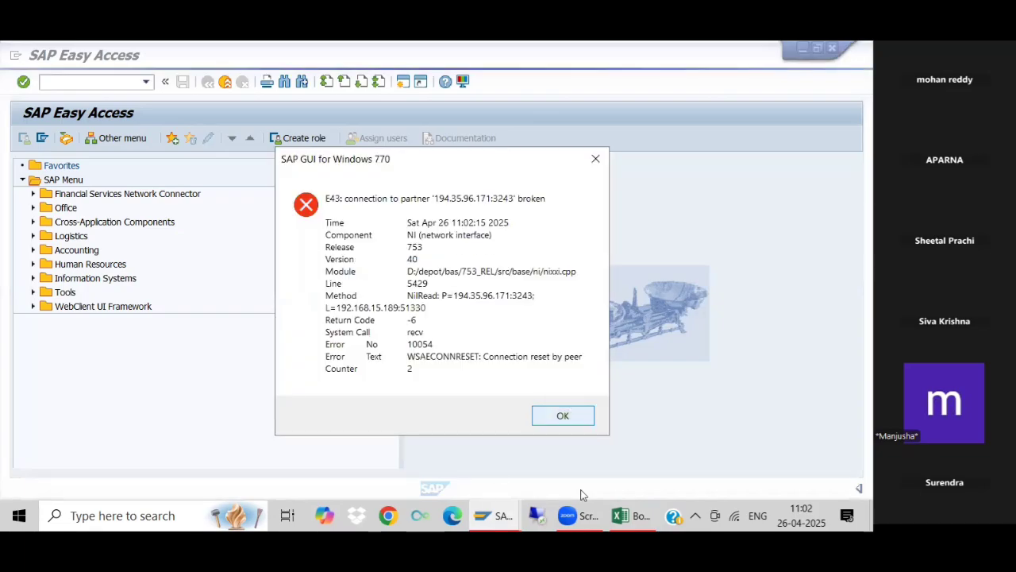
- Close the error details and open a new connection to the ECC system named SAP from SAP Logon 770
click(486, 514)
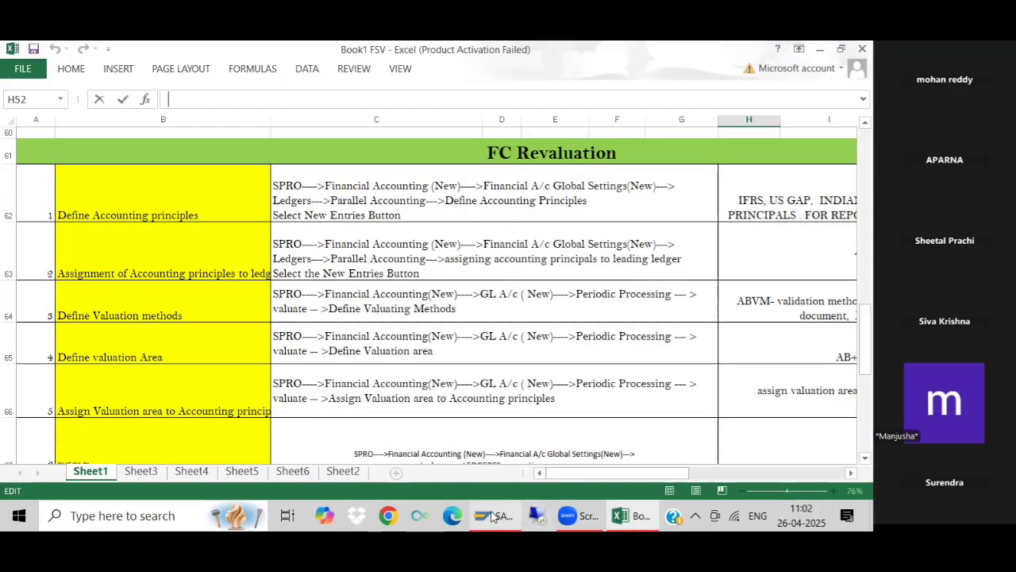
click(492, 516)
click(266, 173)
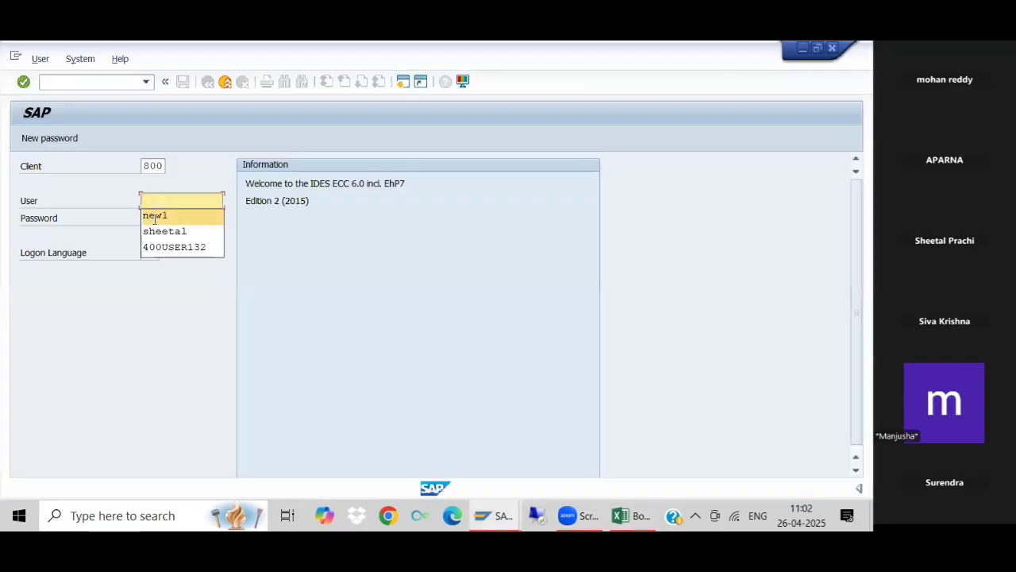
- Try to log on to the SAP system with the user name and account password
click(156, 216)
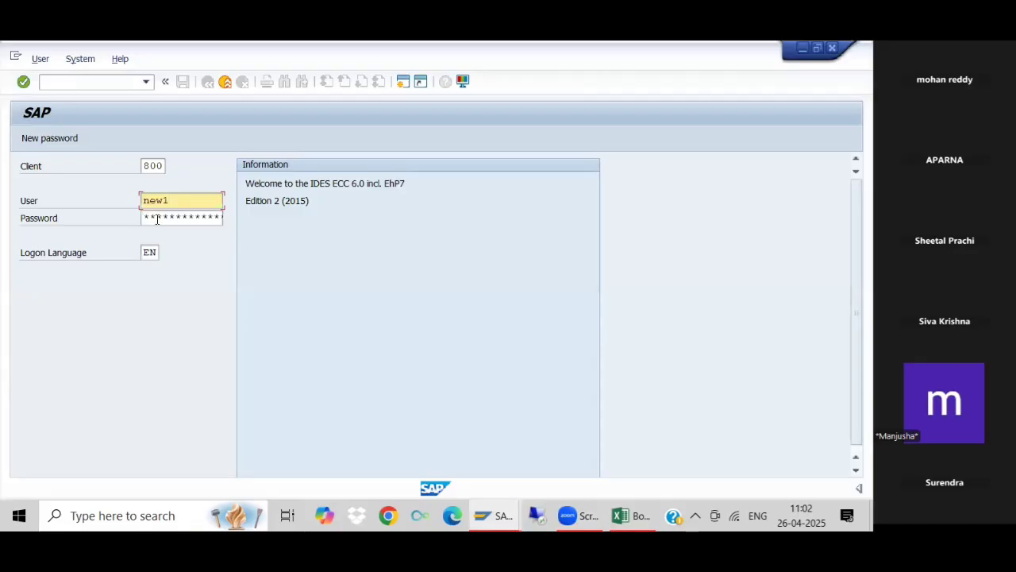
click(157, 219)
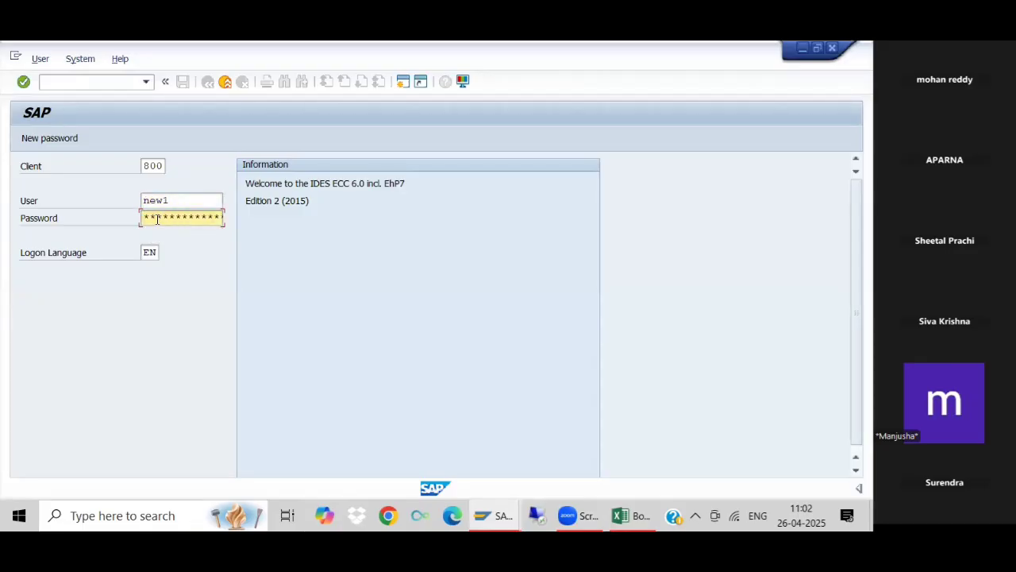
key(Return)
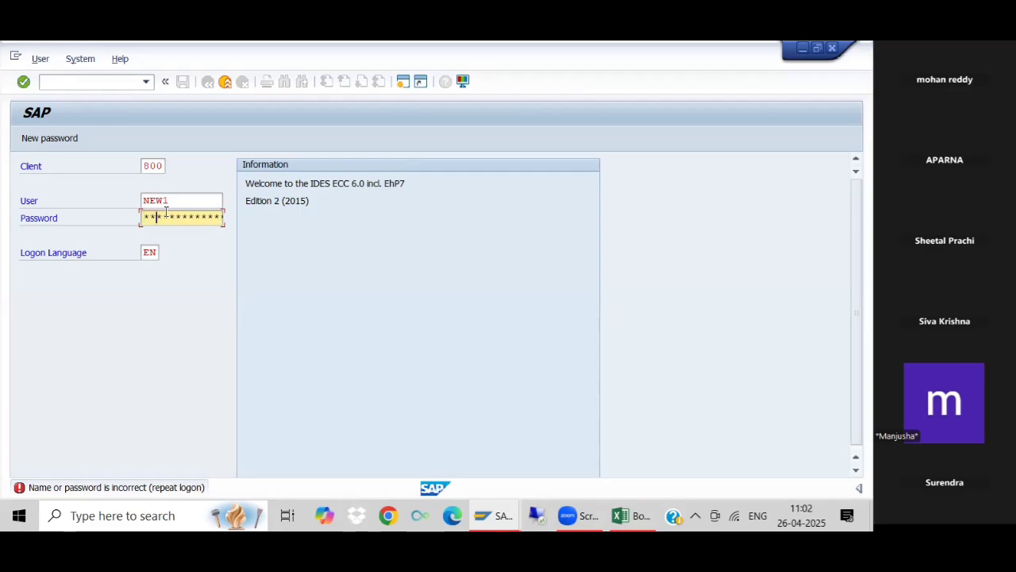
- Re-enter the user name and account password, log on to SAP, and acknowledge the information message about logon attempts
text(**)
click(183, 200)
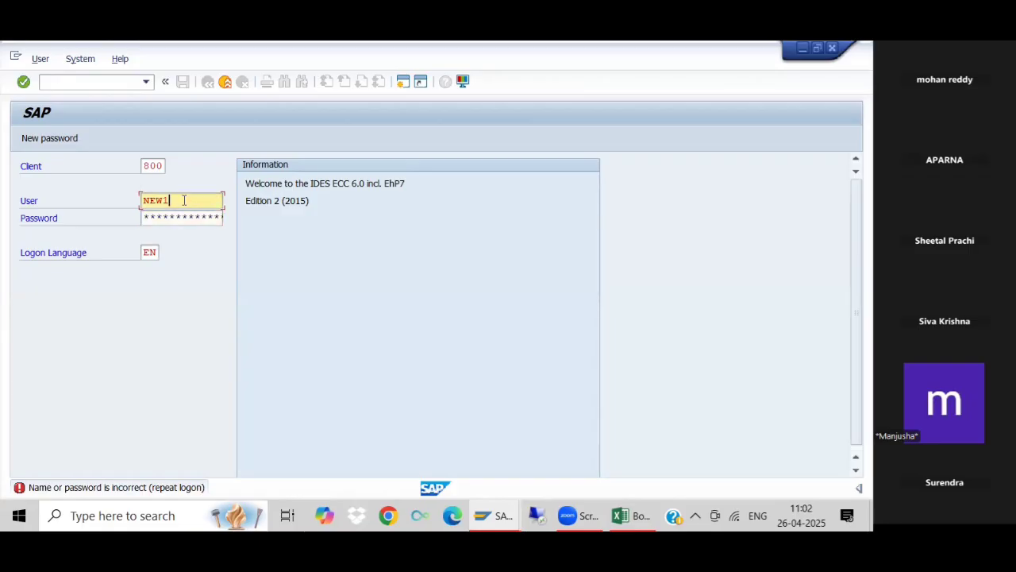
key(BackSpace)
key(BackSpace)
key(BackSpace)
key(BackSpace)
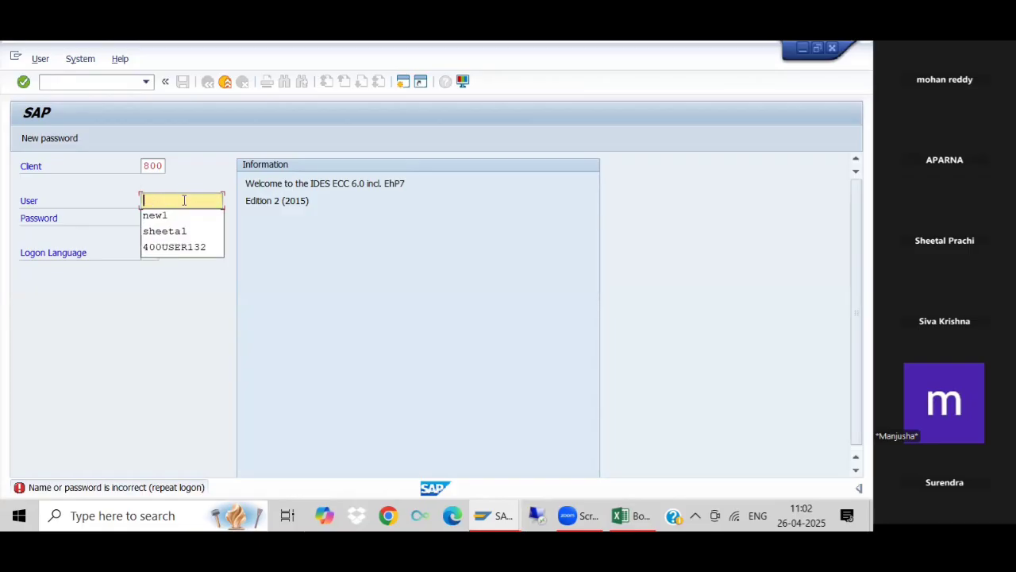
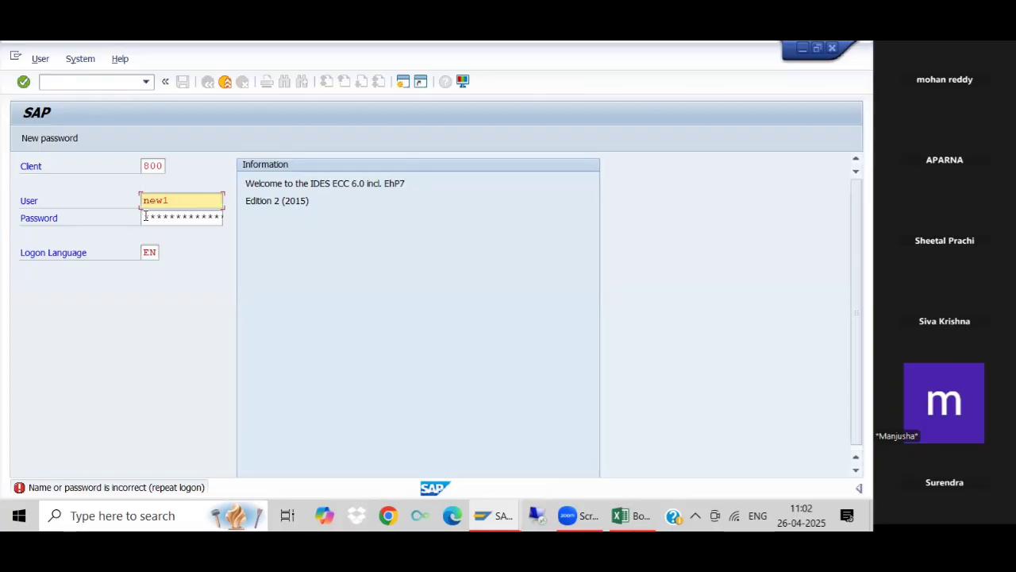
click(146, 216)
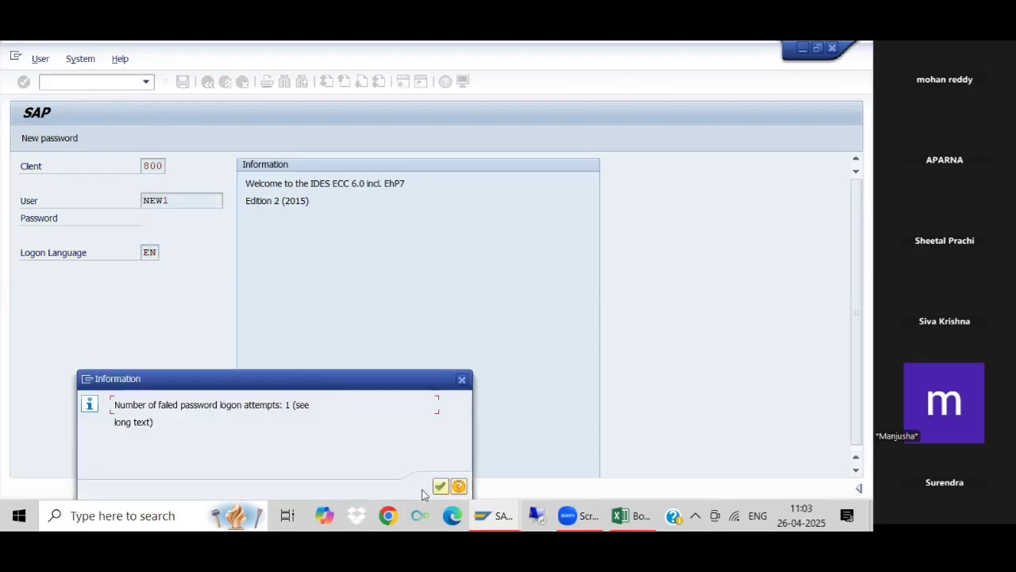
click(437, 487)
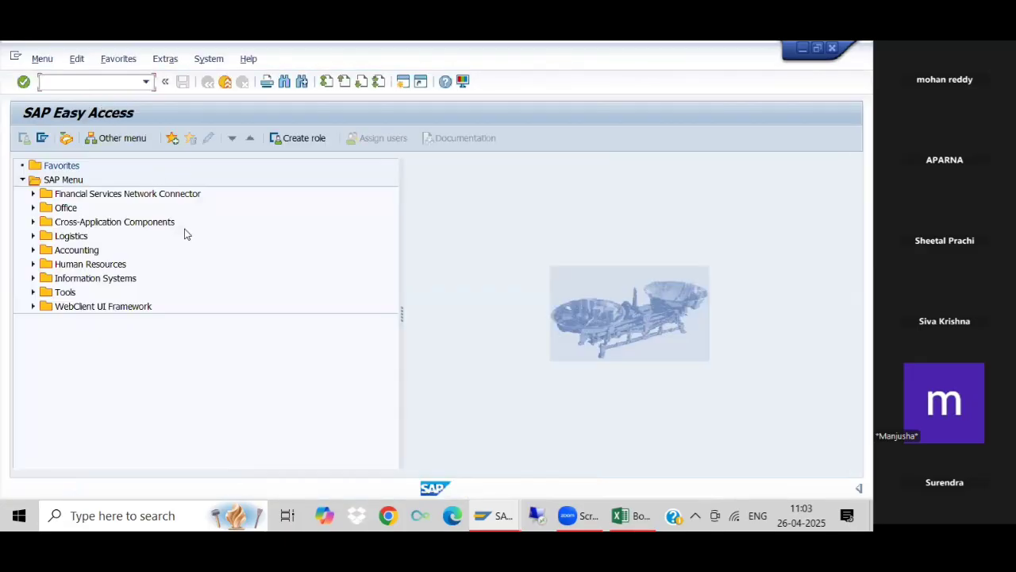
- Run transaction SPRO and display the SAP Reference IMG
text(Spro)
key(Return)
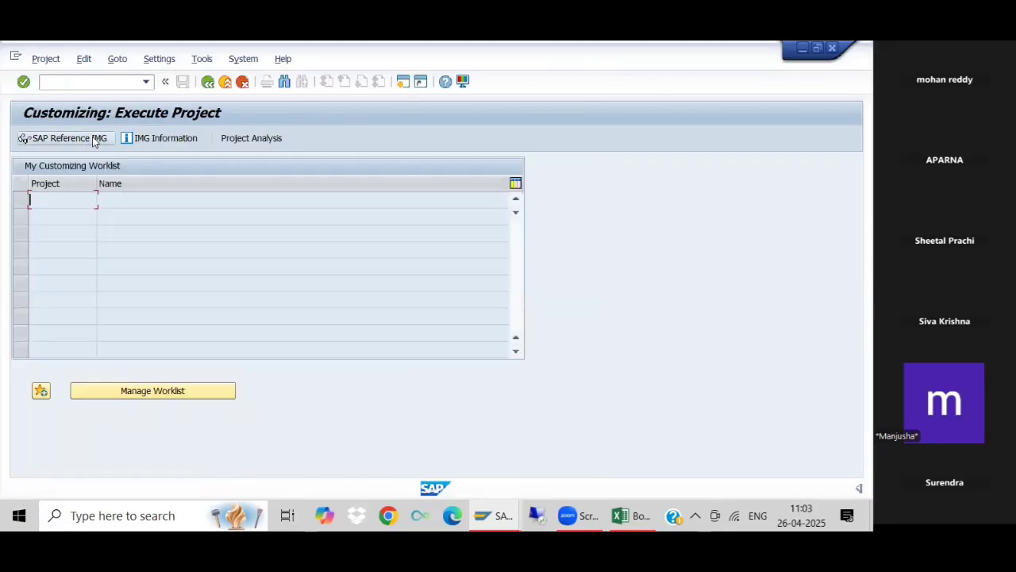
click(92, 137)
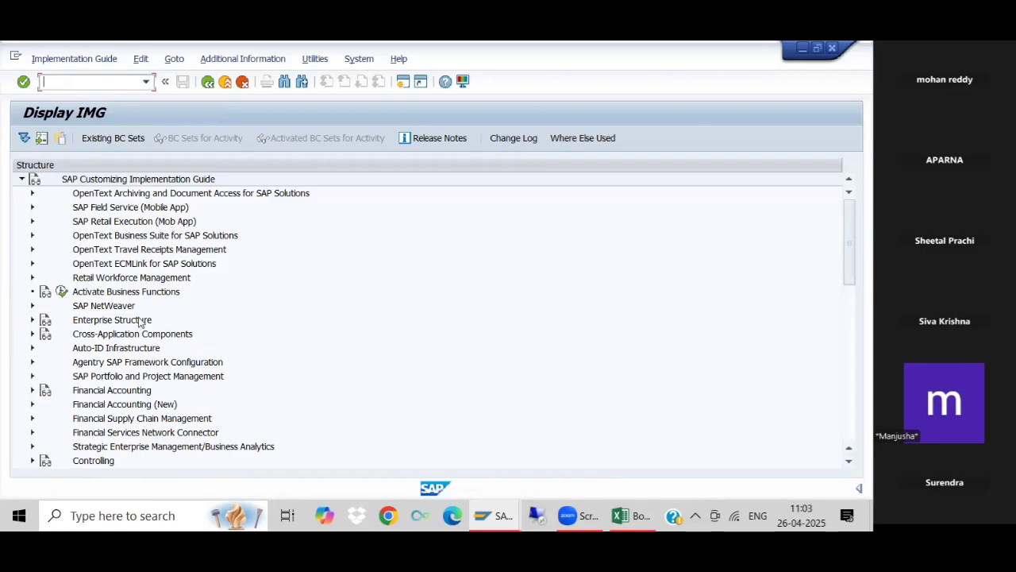
click(32, 390)
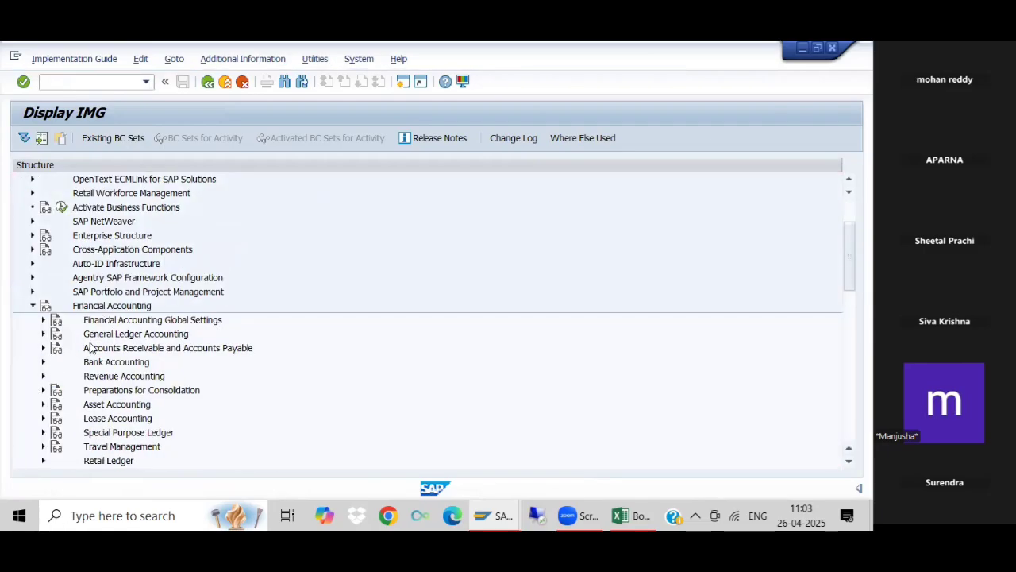
click(43, 320)
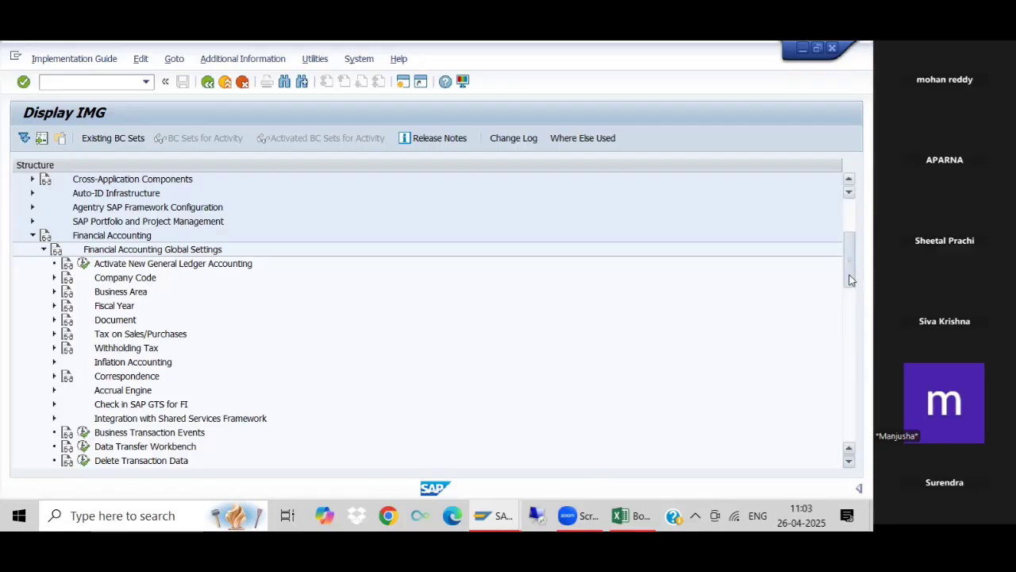
scroll(851, 283, down, 2)
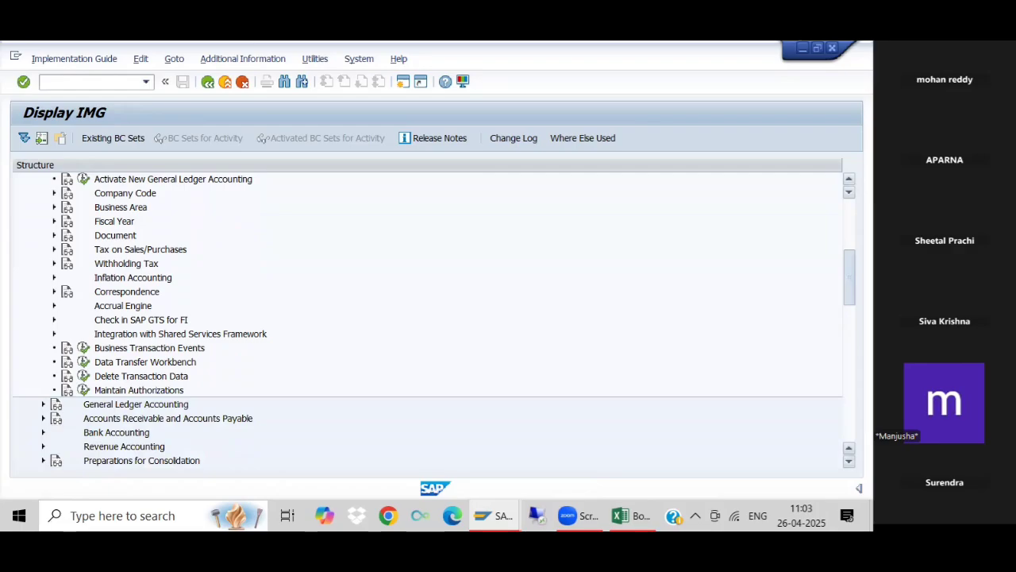
scroll(850, 284, down, 2)
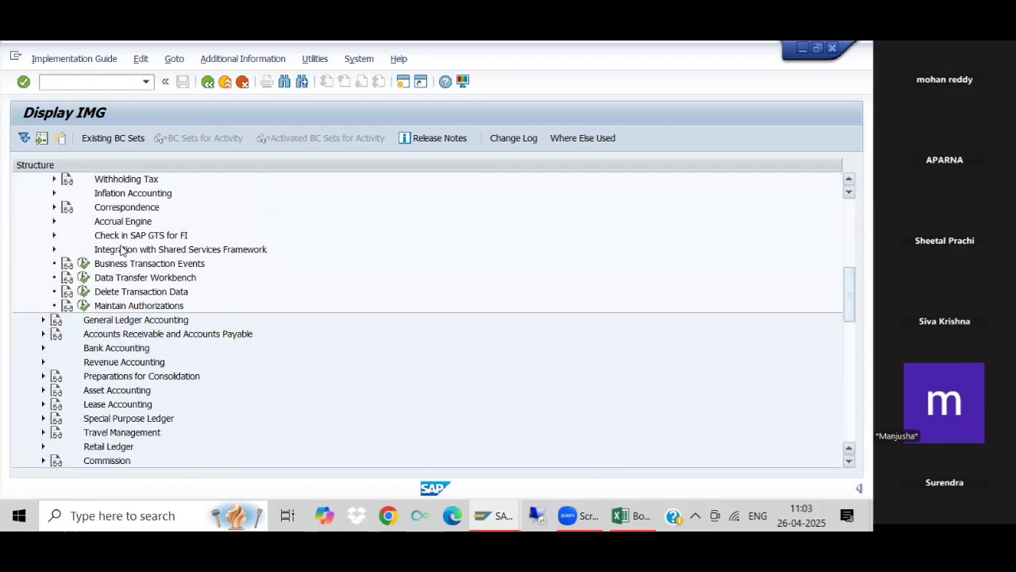
click(43, 321)
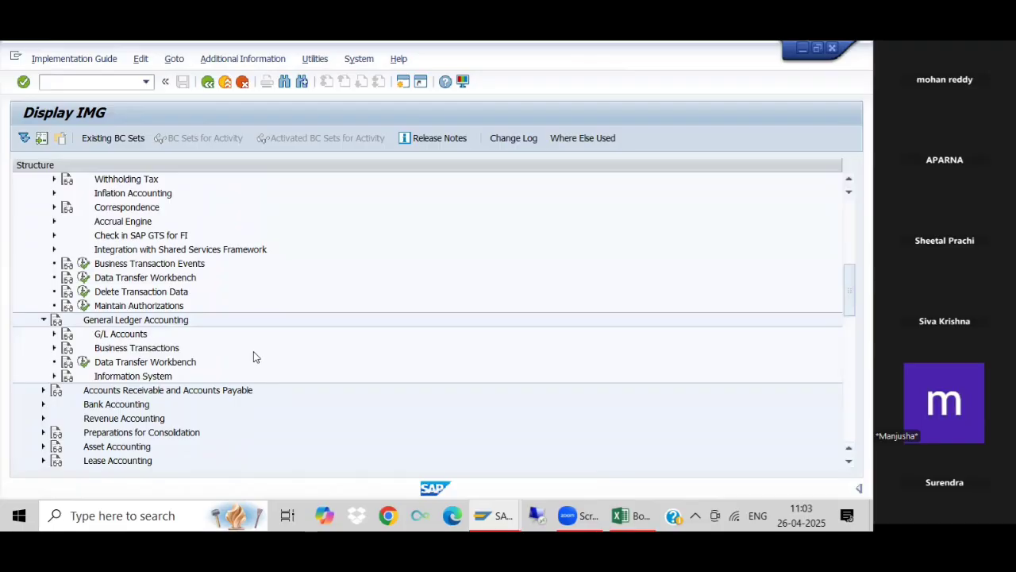
click(43, 320)
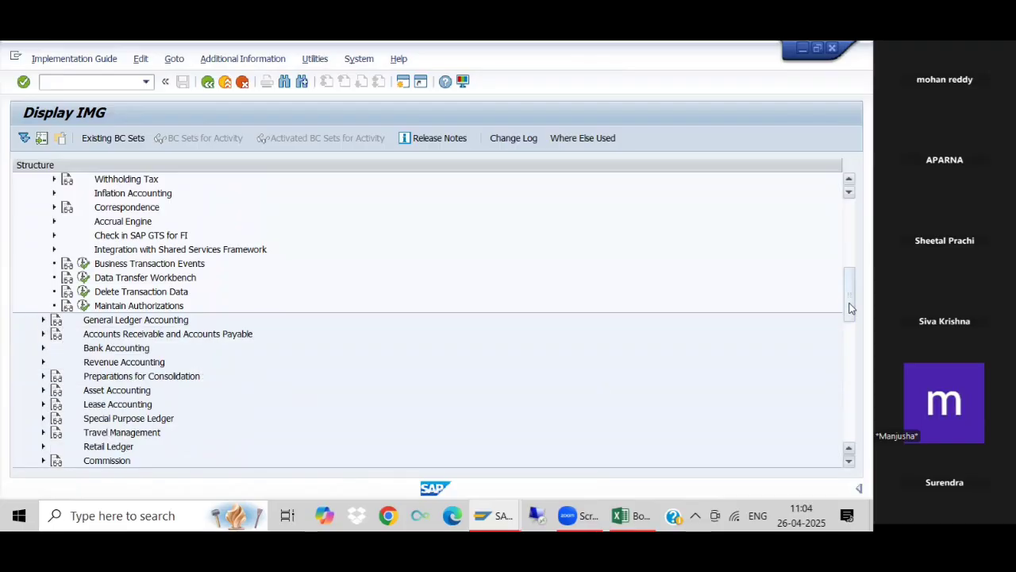
drag(848, 300, 848, 279)
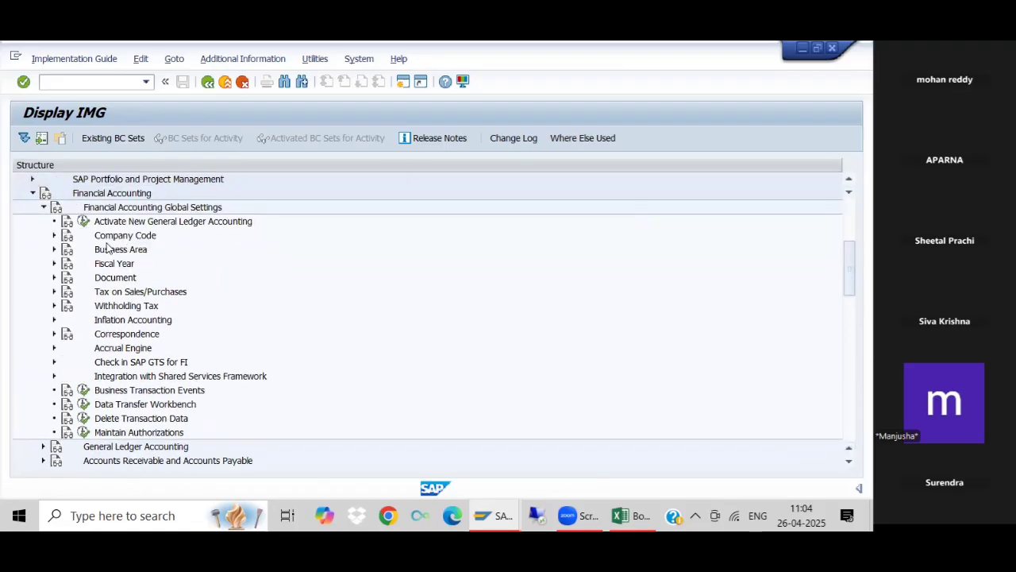
click(33, 194)
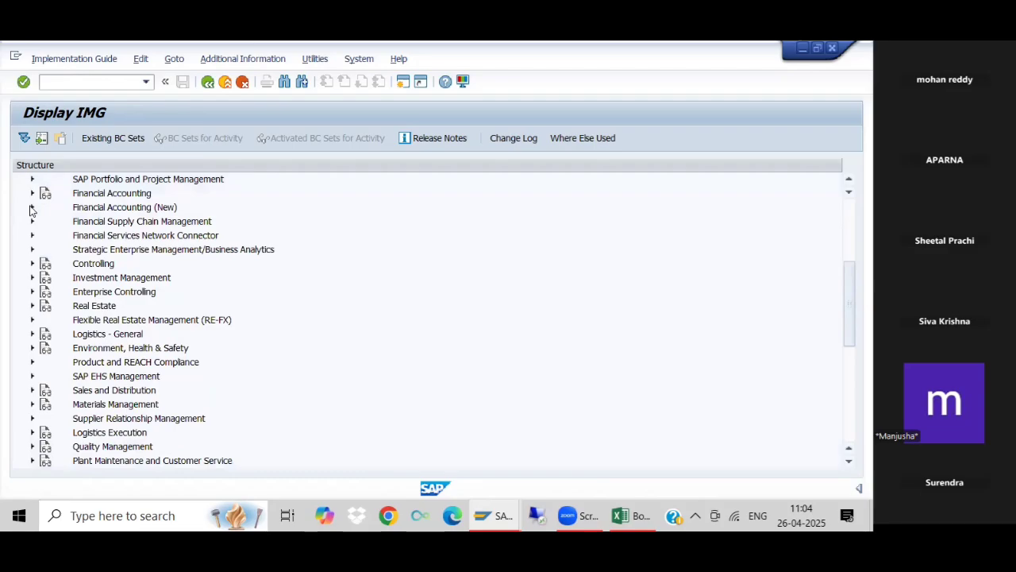
- Open Define Accounting Principles under Financial Accounting (New), Financial Accounting Global Settings (New), Ledgers, Parallel Accounting
click(32, 207)
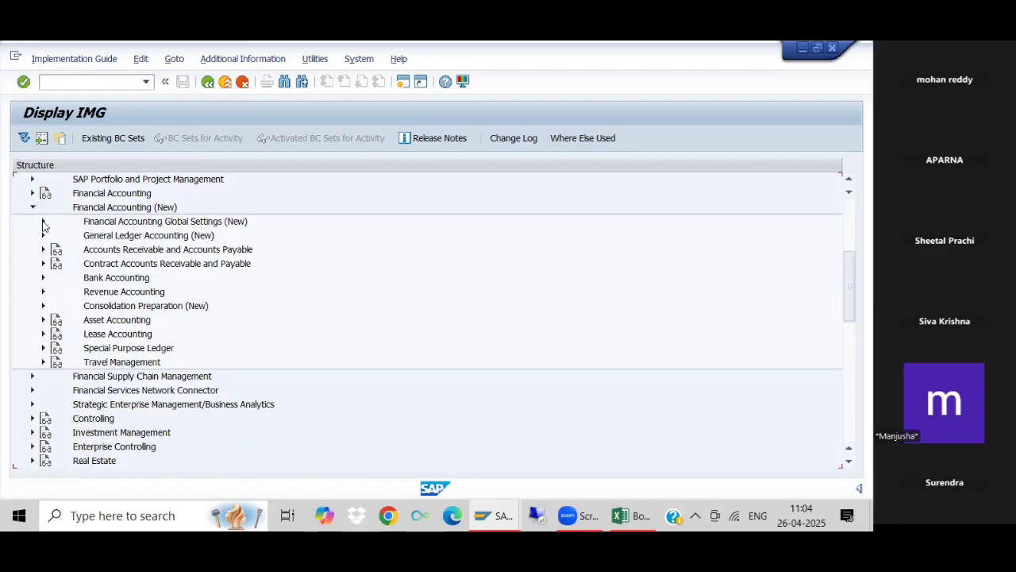
click(44, 223)
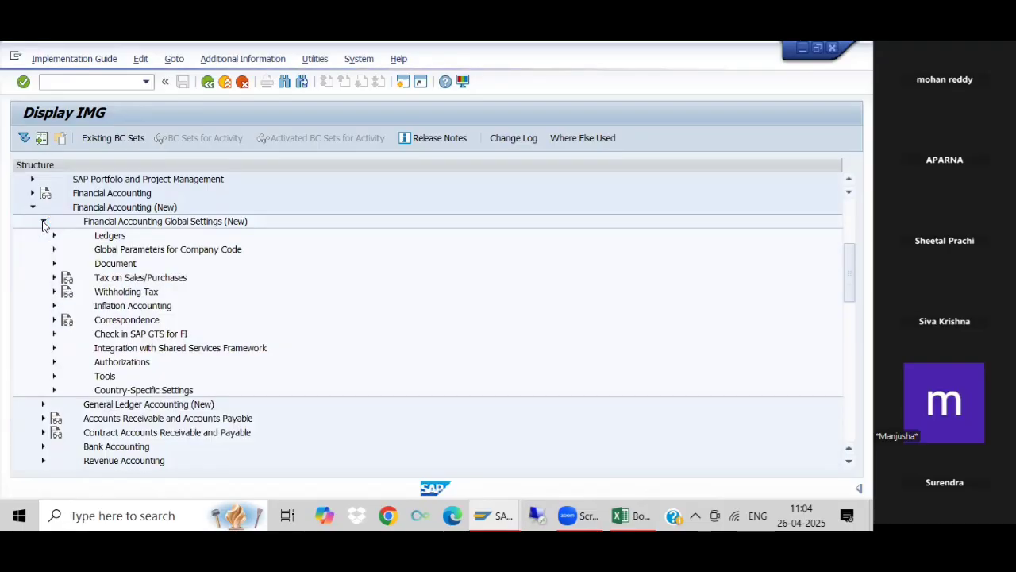
click(54, 235)
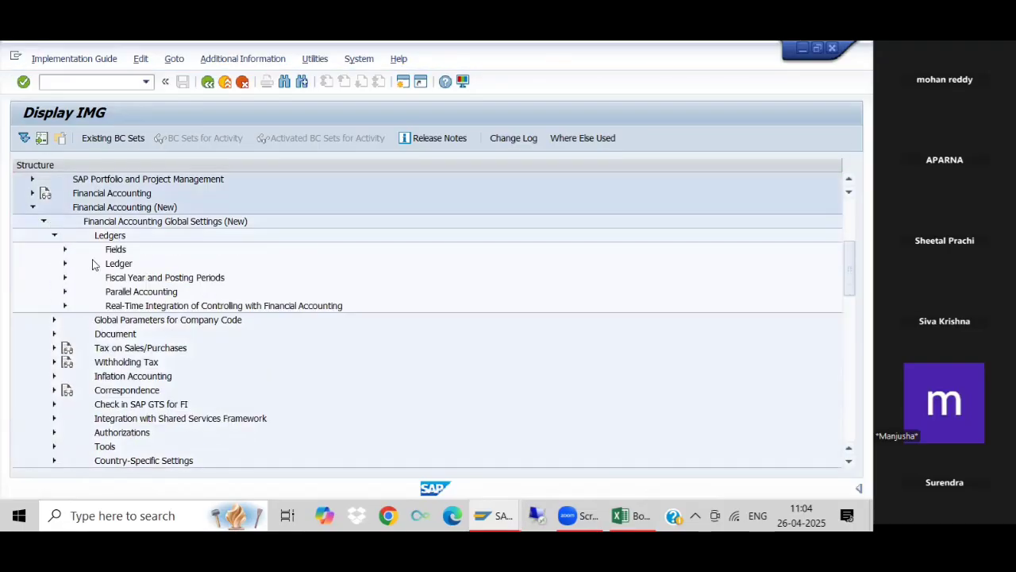
click(65, 292)
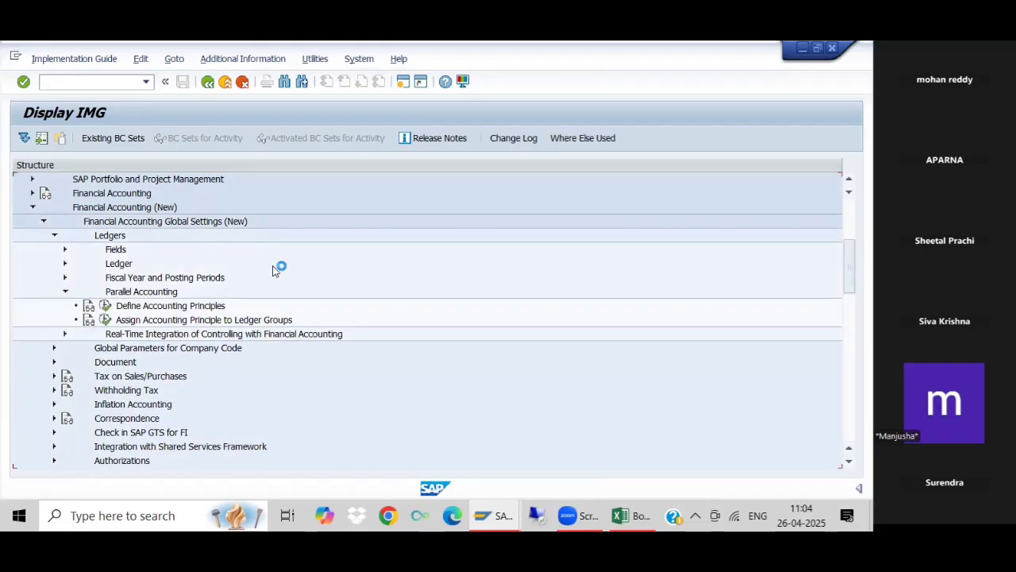
click(105, 306)
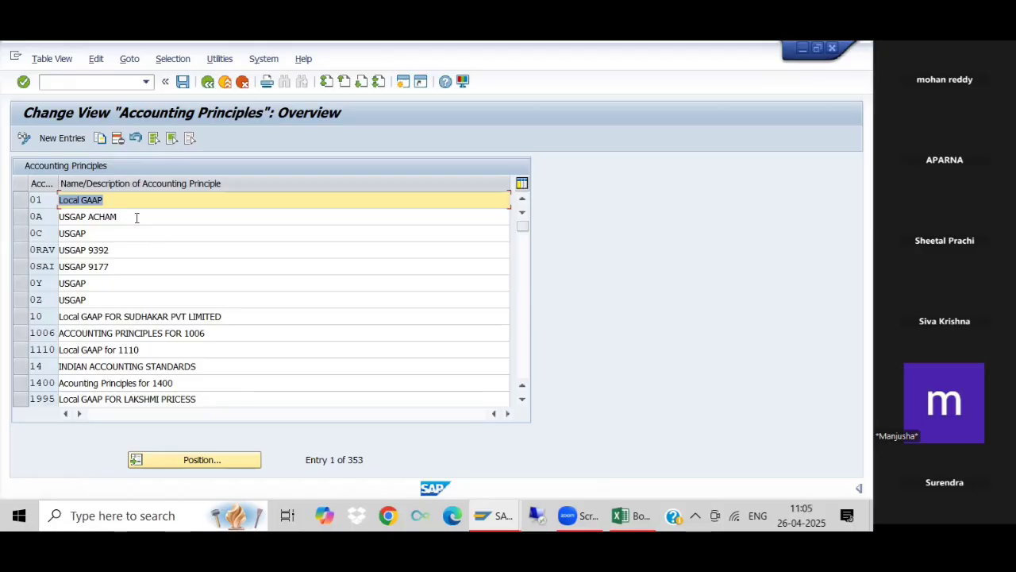
- Start a new accounting principle entry with the code Q491
click(76, 139)
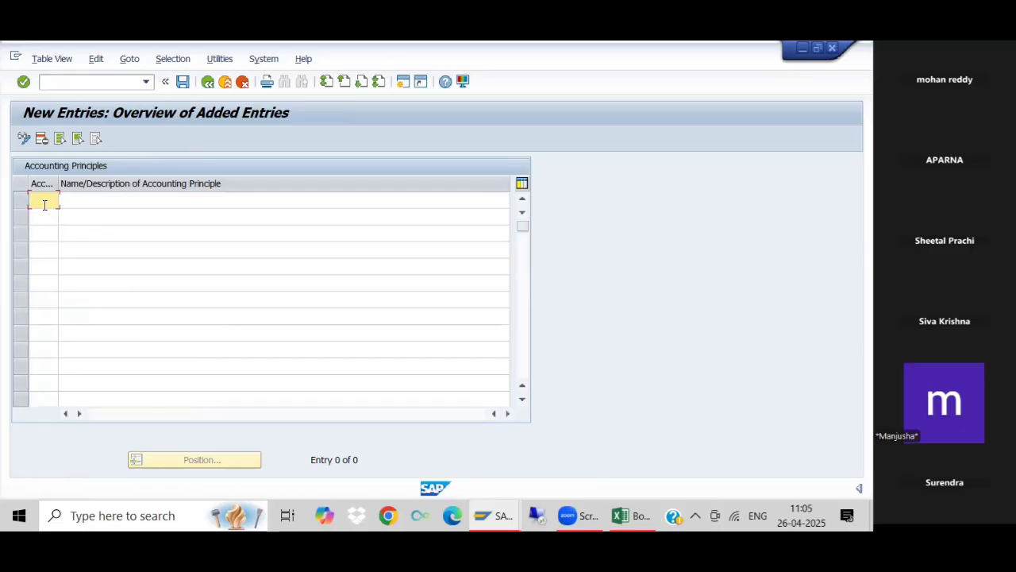
click(80, 200)
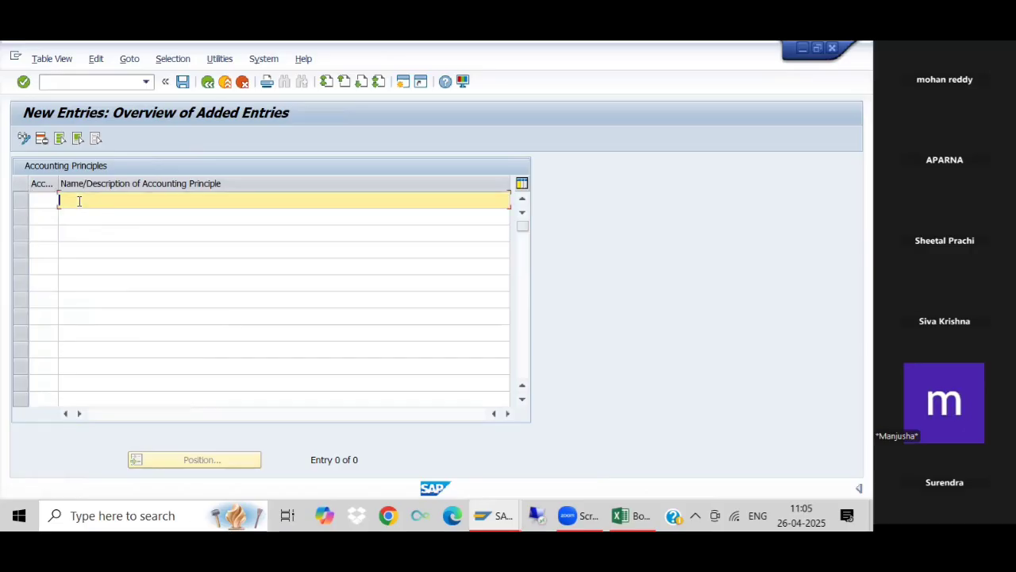
click(50, 203)
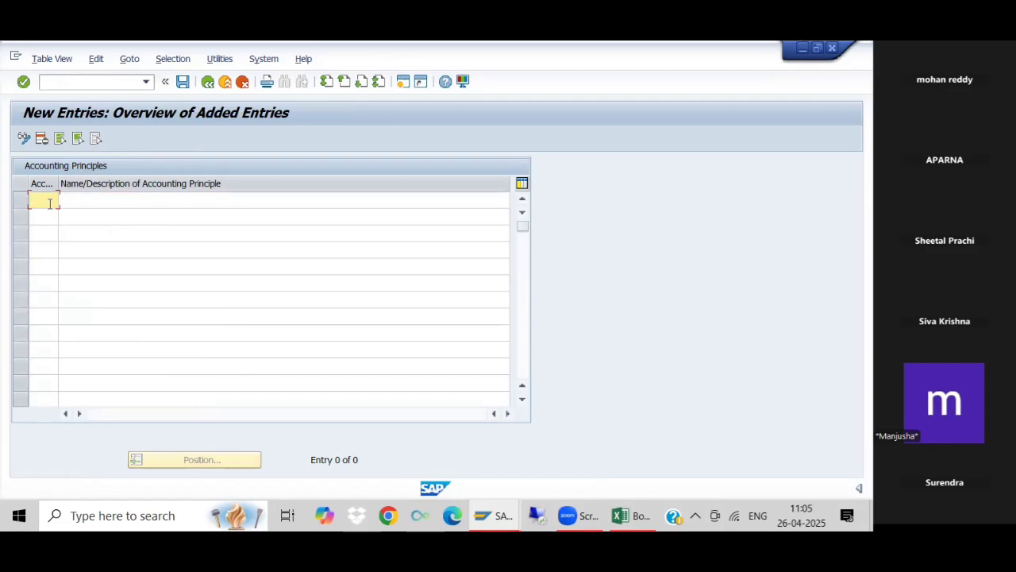
text(G4B)
key(BackSpace)
text(91)
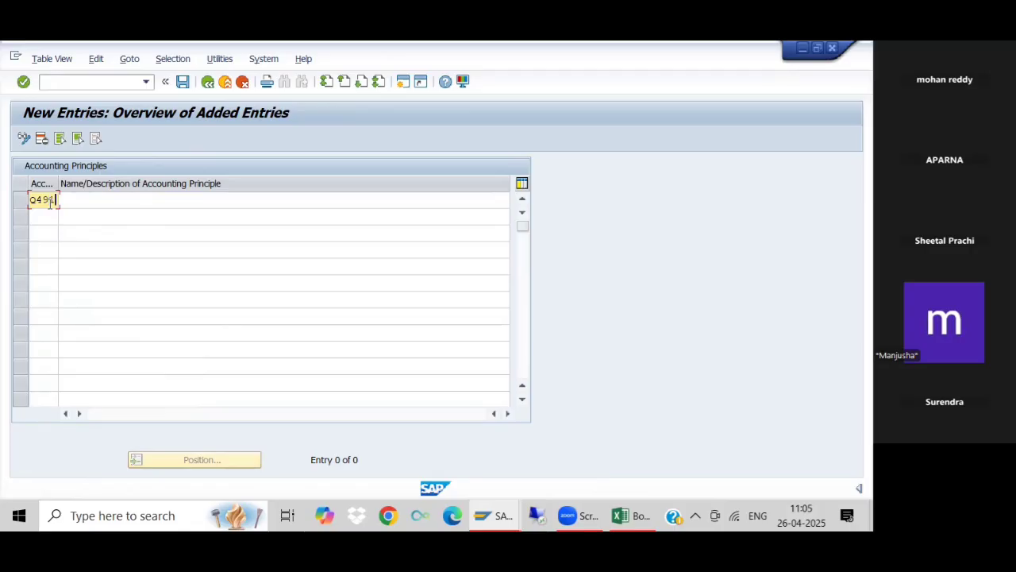
- Enter "Q491 for Accounting principo" as the description of accounting principle Q491
click(103, 197)
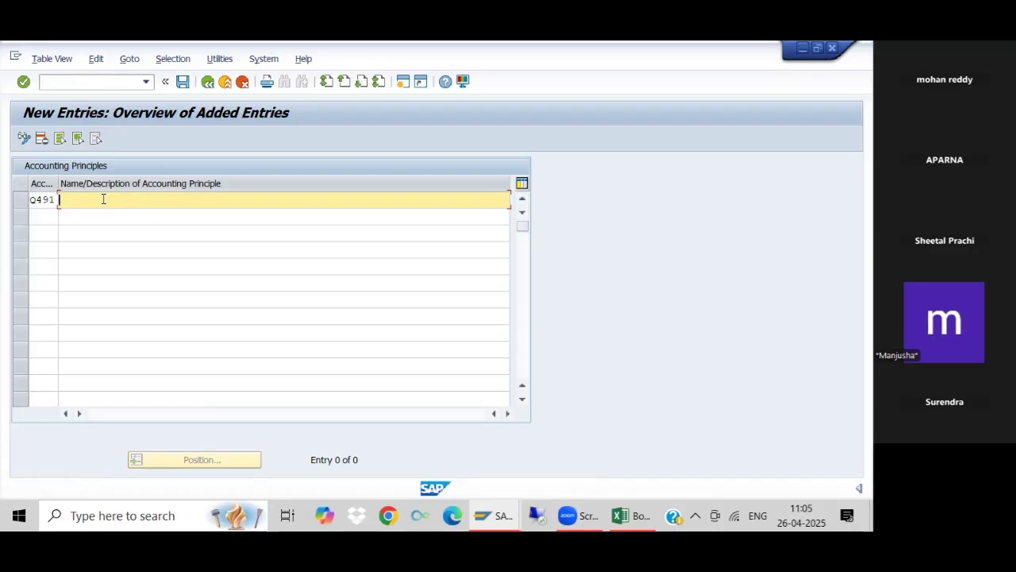
text(Q491 for Accounting principol)
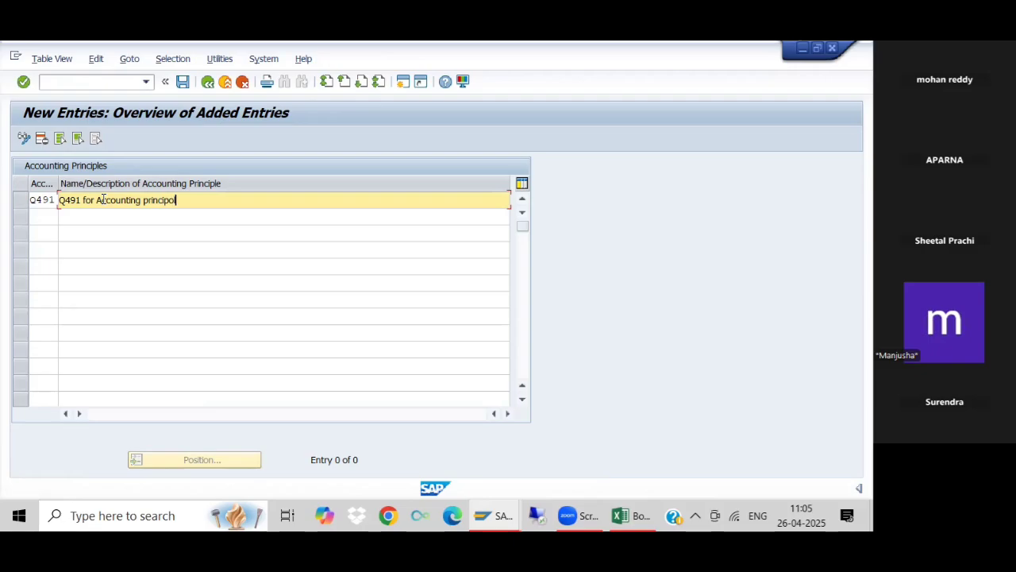
- Clear the description and the code of the new accounting principle entry
key(BackSpace)
key(BackSpace)
key(BackSpace)
key(BackSpace)
key(BackSpace)
key(BackSpace)
key(BackSpace)
key(BackSpace)
key(BackSpace)
key(BackSpace)
key(BackSpace)
key(BackSpace)
key(BackSpace)
key(BackSpace)
key(BackSpace)
key(BackSpace)
key(BackSpace)
key(BackSpace)
key(BackSpace)
key(BackSpace)
key(BackSpace)
key(BackSpace)
key(BackSpace)
key(BackSpace)
key(BackSpace)
key(BackSpace)
key(BackSpace)
click(56, 199)
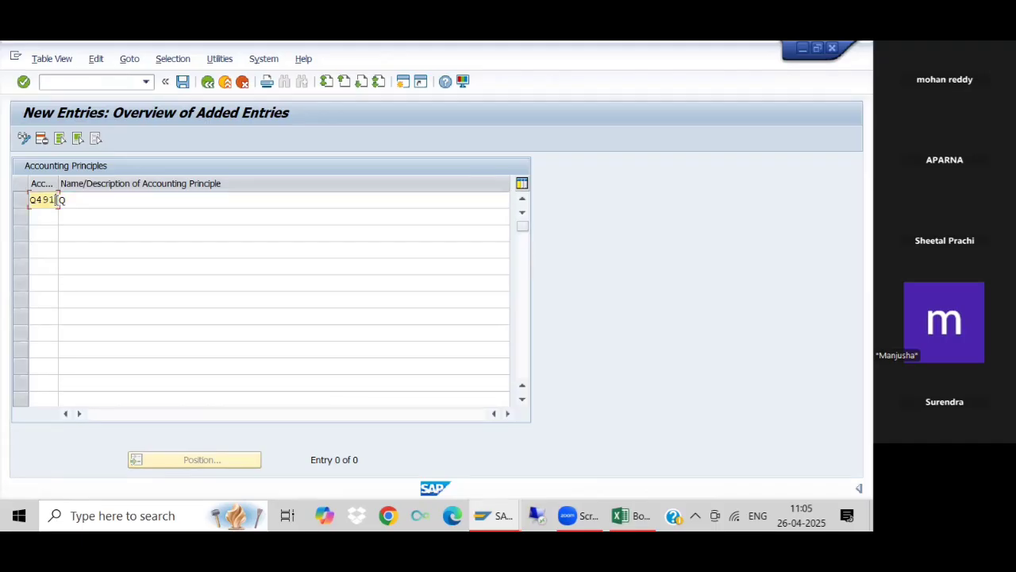
click(69, 200)
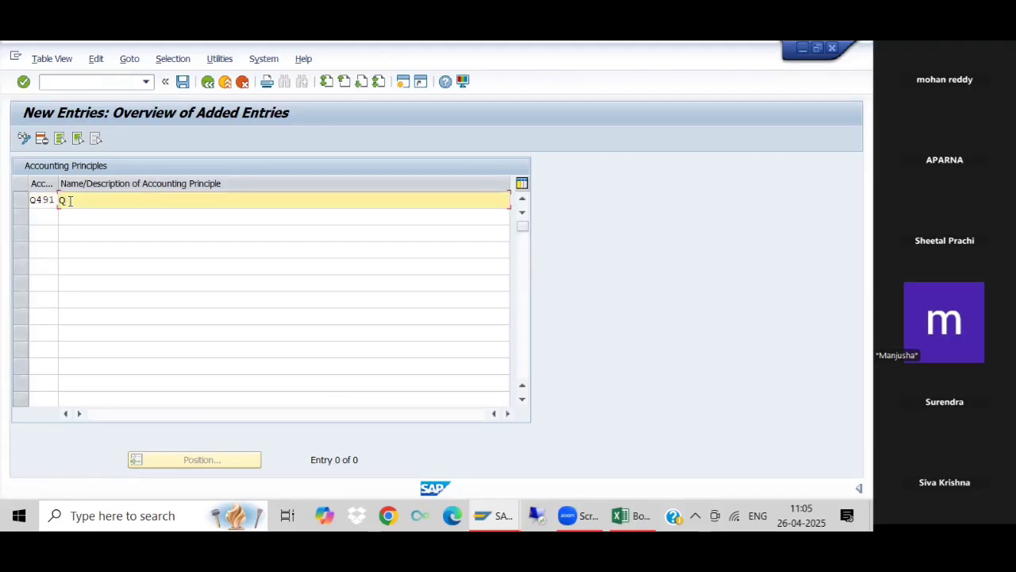
key(BackSpace)
click(55, 199)
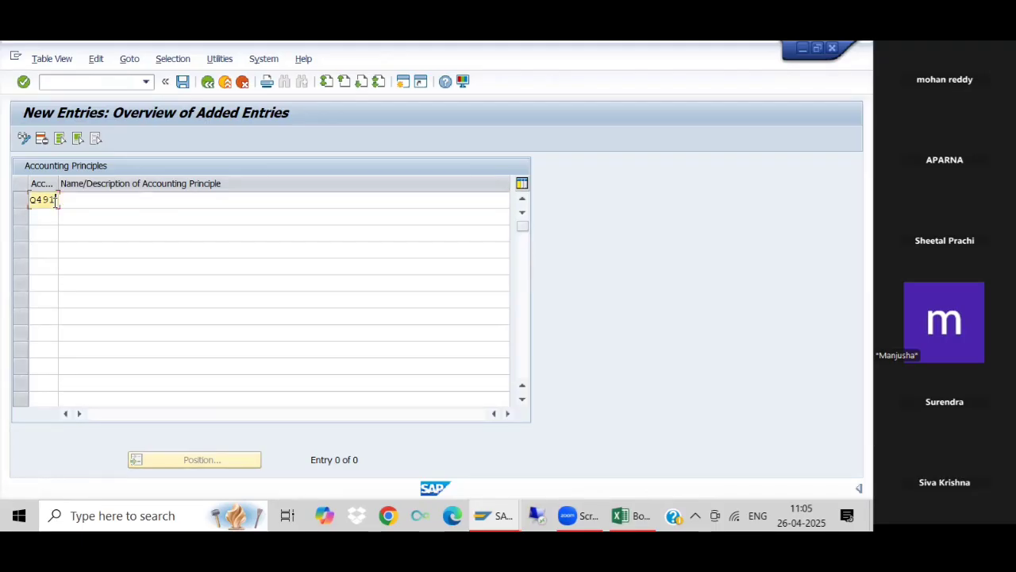
key(BackSpace)
key(BackSpace)
key(BackSpace)
key(BackSpace)
- Leave the accounting principles maintenance and return to the IMG without saving the changed data
click(208, 82)
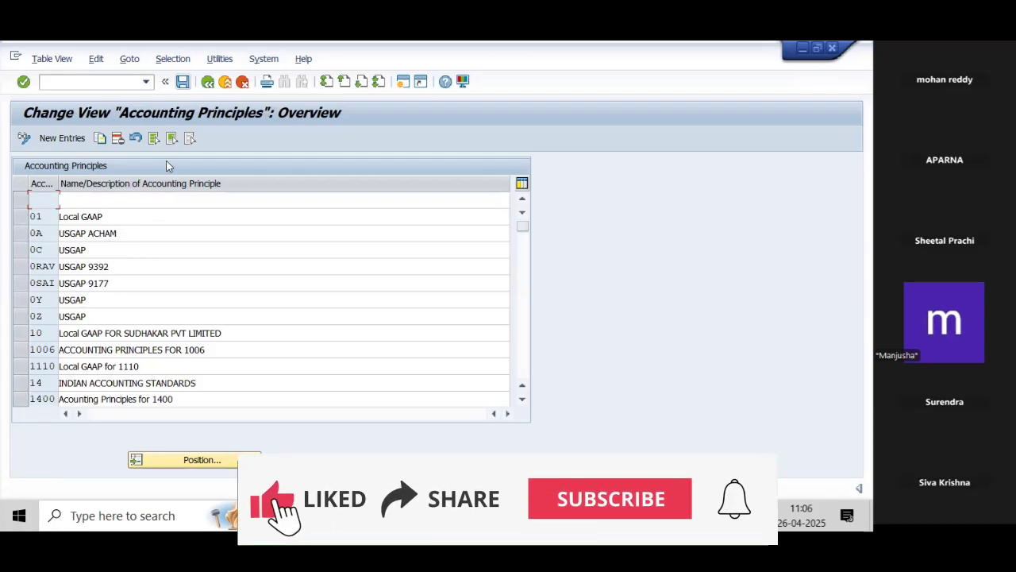
click(208, 83)
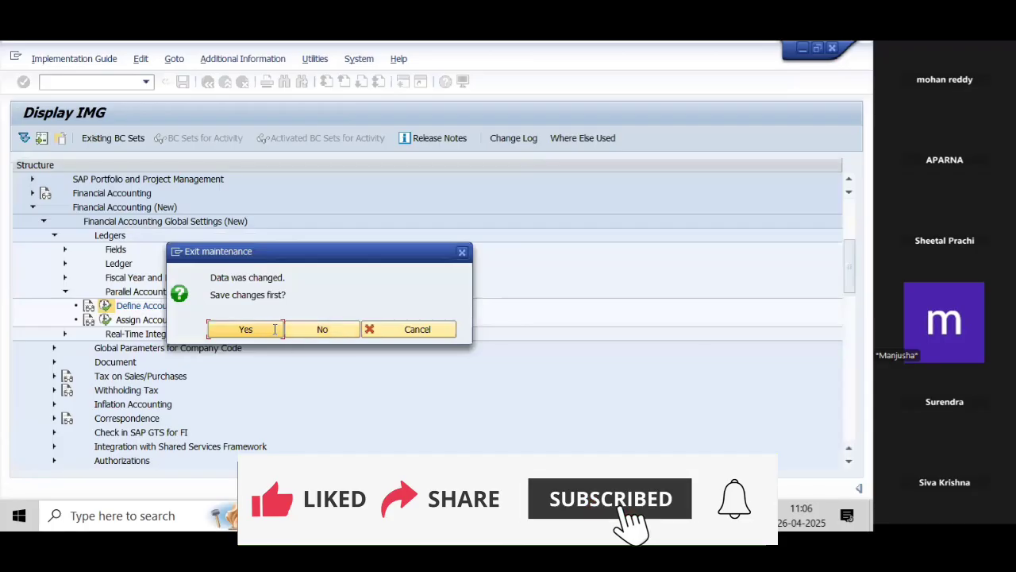
click(323, 330)
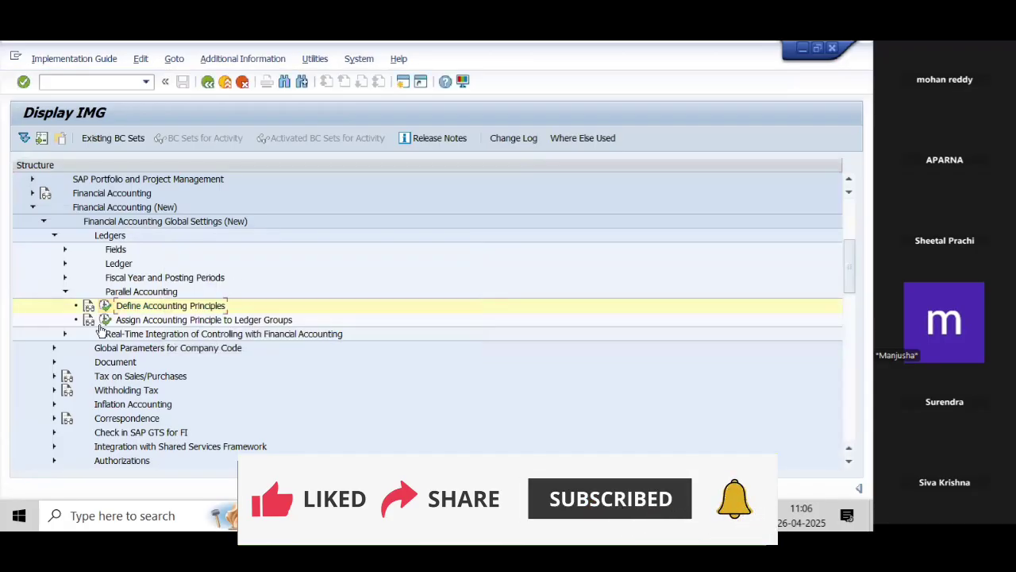
- View the assignment of accounting principles to ledger groups, return to the IMG, and collapse Financial Accounting Global Settings (New)
click(106, 320)
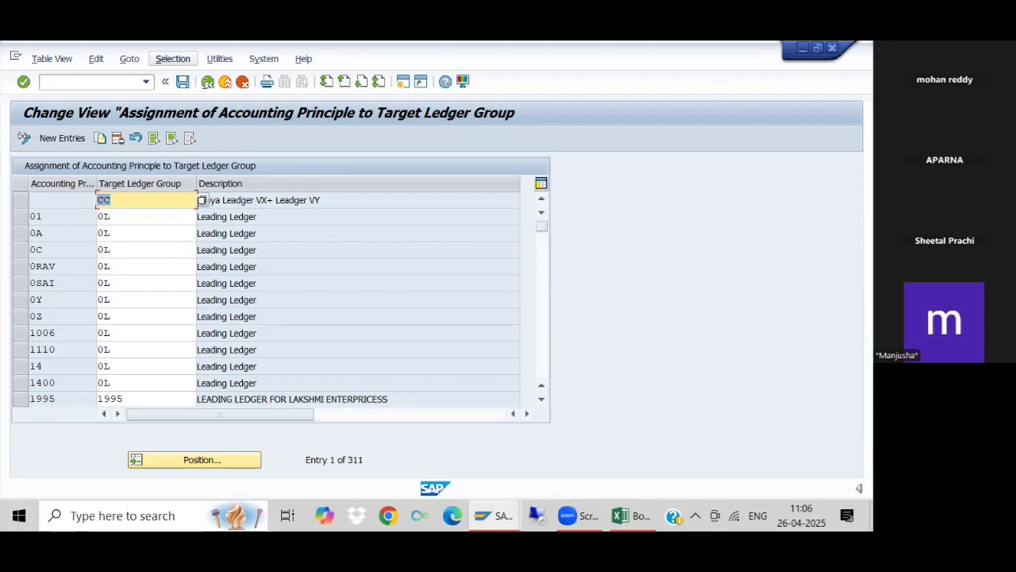
click(208, 82)
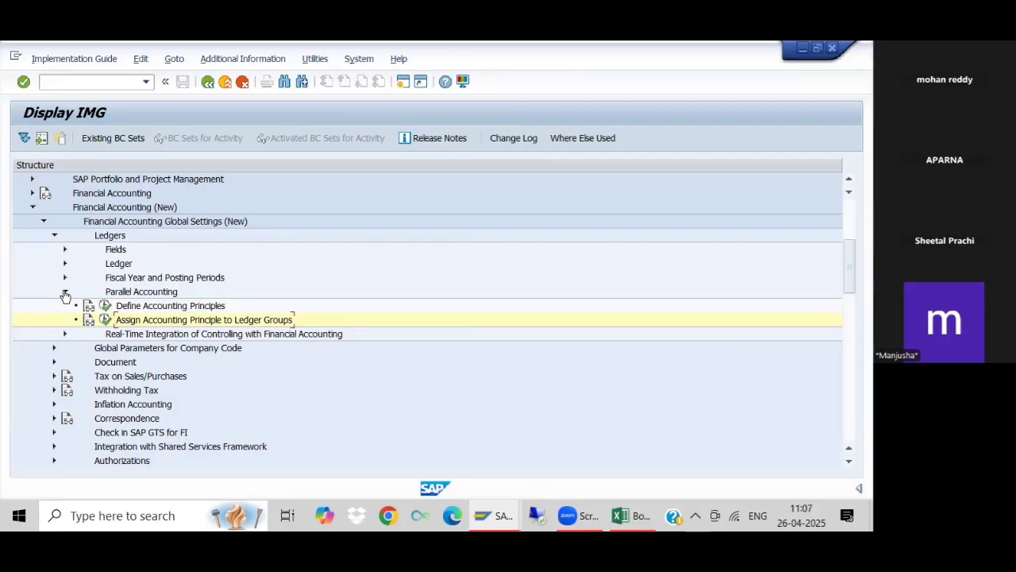
click(44, 224)
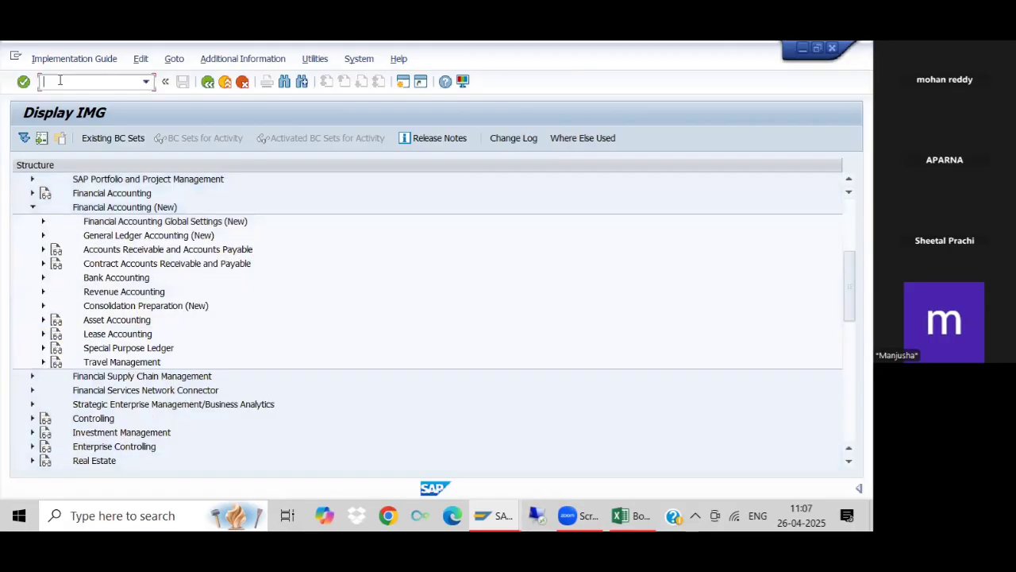
- Enter the transaction code /nOB58 as a command
text(/nOB58)
click(43, 222)
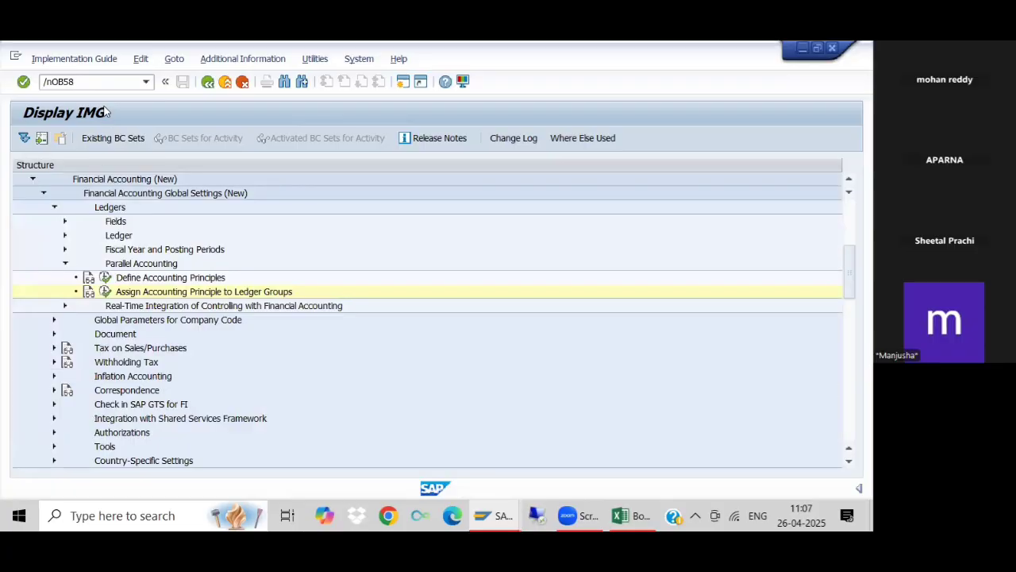
click(43, 193)
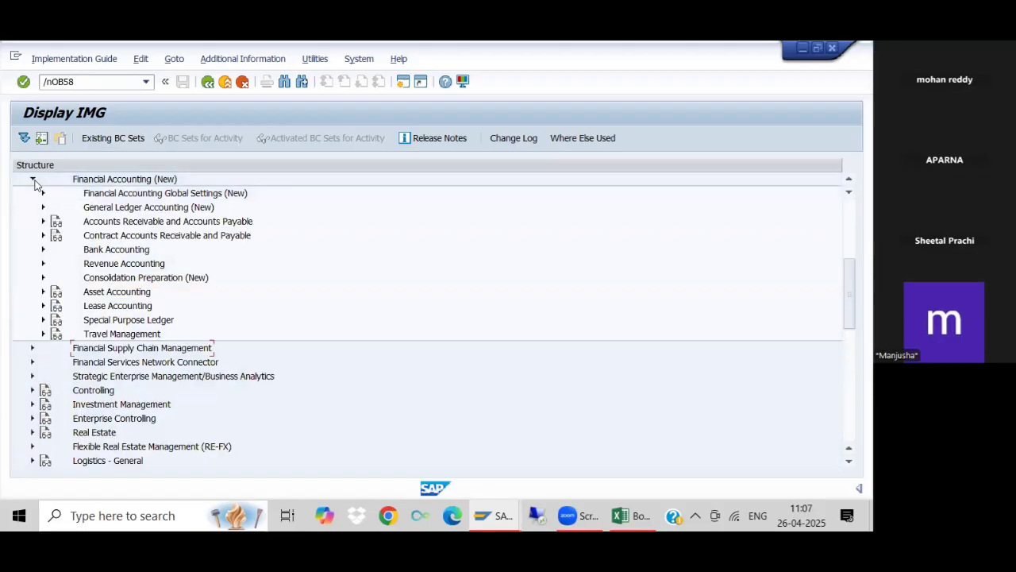
click(33, 179)
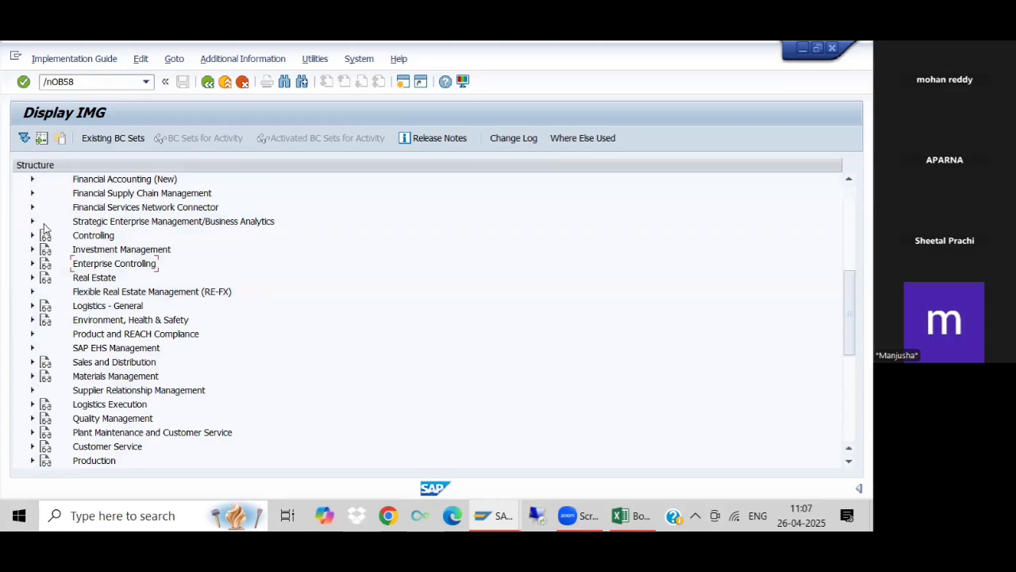
click(32, 179)
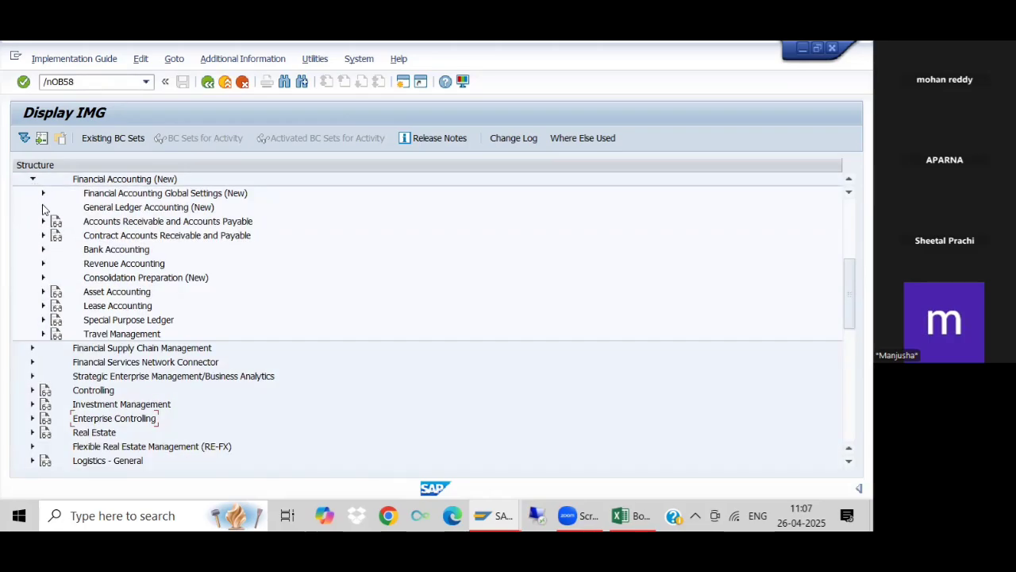
- Open the Define Valuation Methods activity under General Ledger Accounting (New), Periodic Processing, Valuate
click(43, 207)
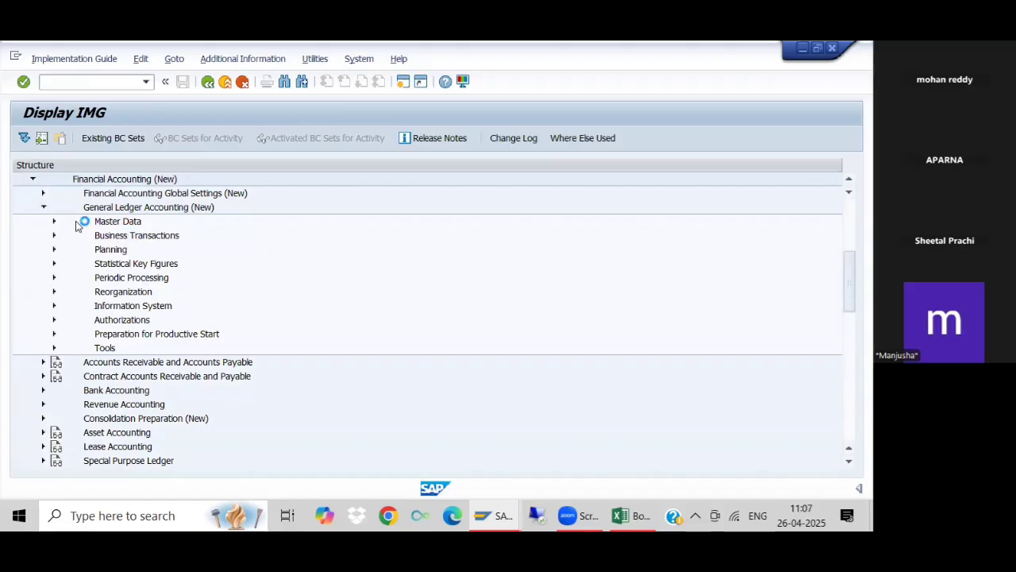
click(54, 277)
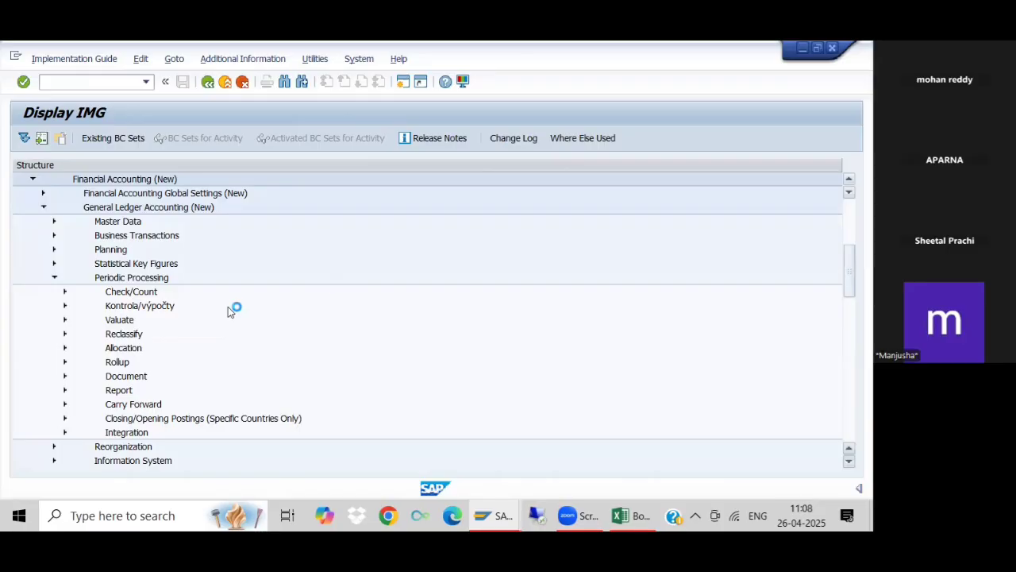
click(65, 319)
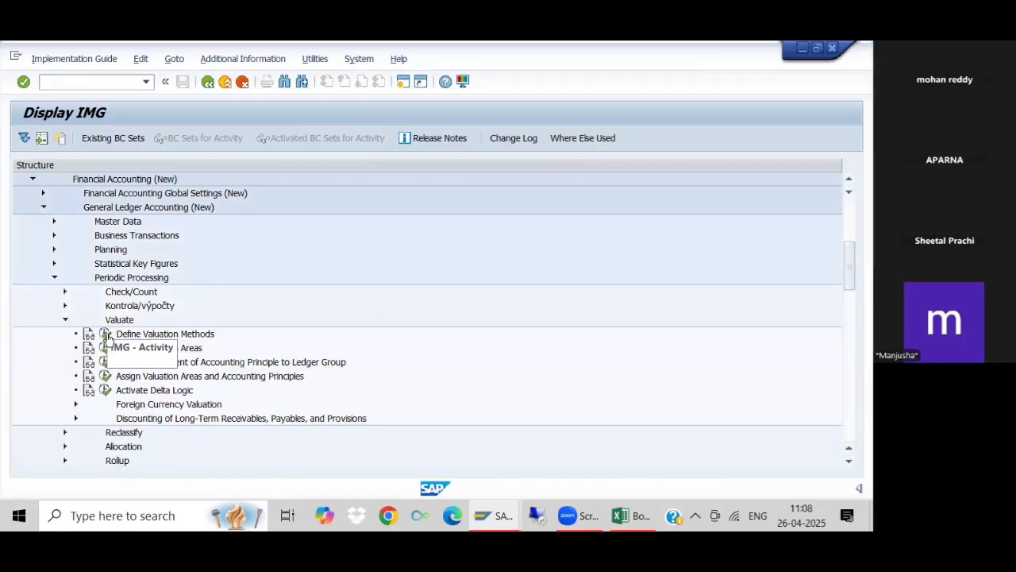
click(106, 335)
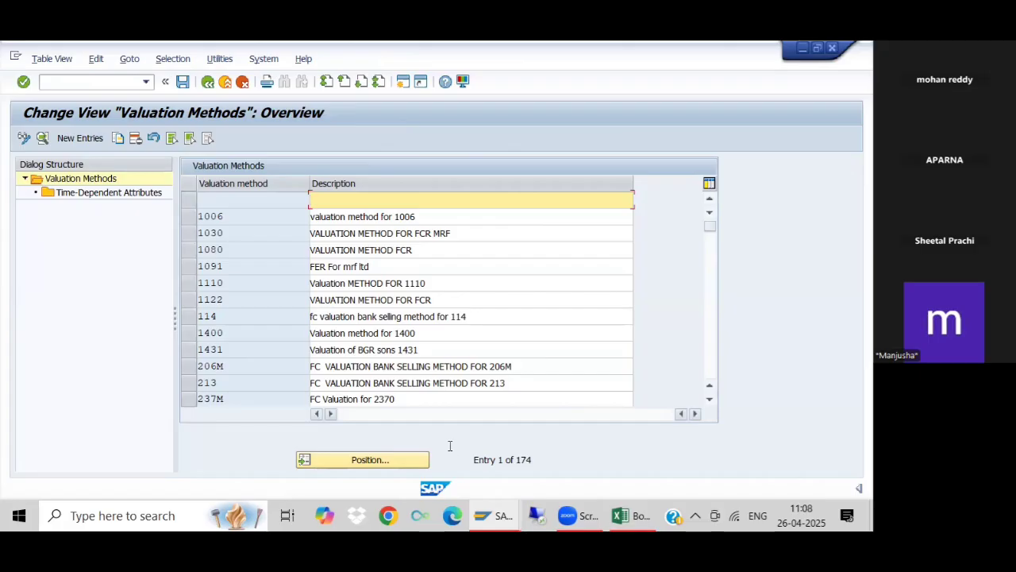
- Switch to the Book1 FSV workbook in Excel to consult the FC Revaluation configuration list, and return to the valuation methods in SAP
click(627, 517)
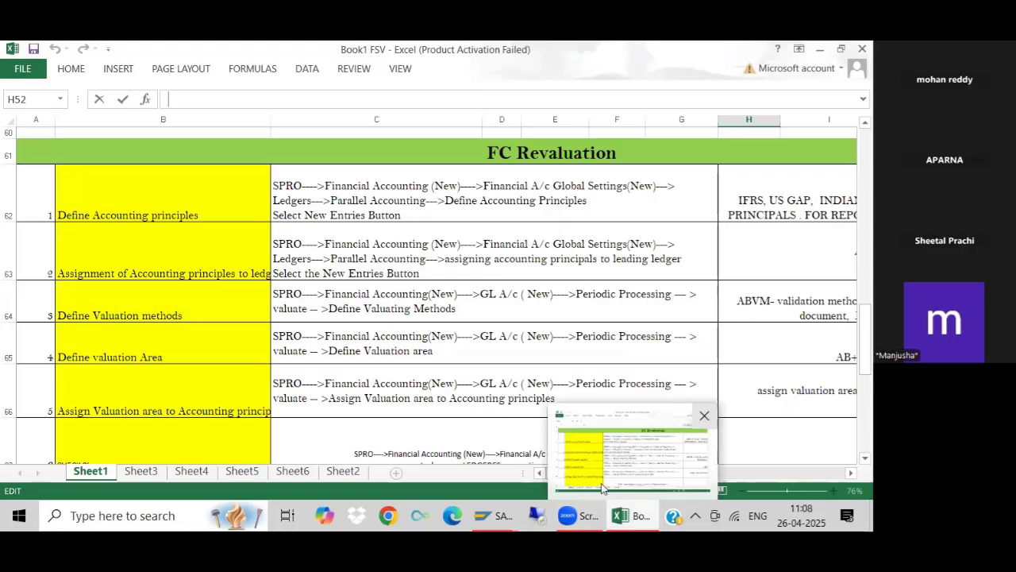
mouse_move(494, 515)
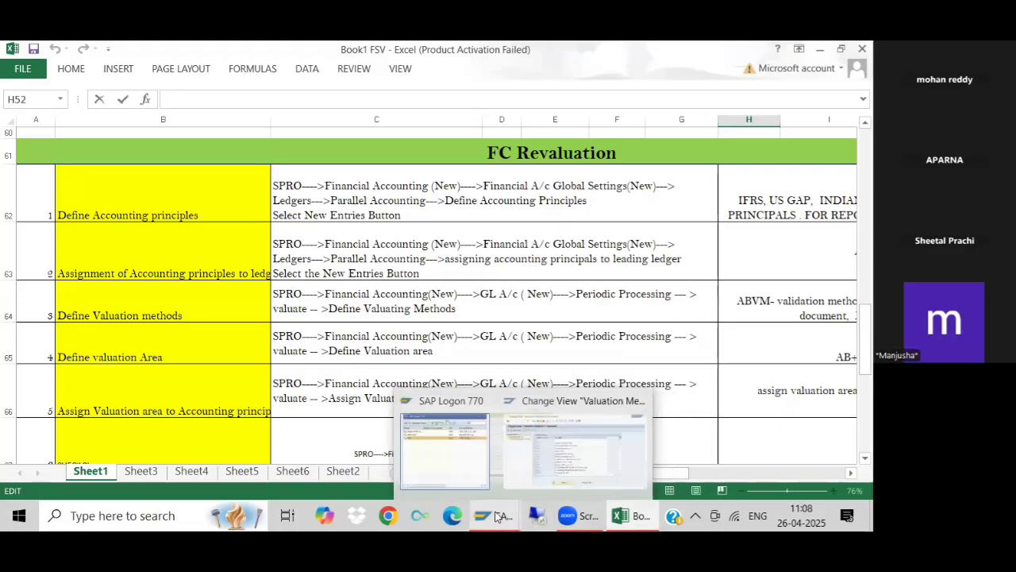
click(502, 454)
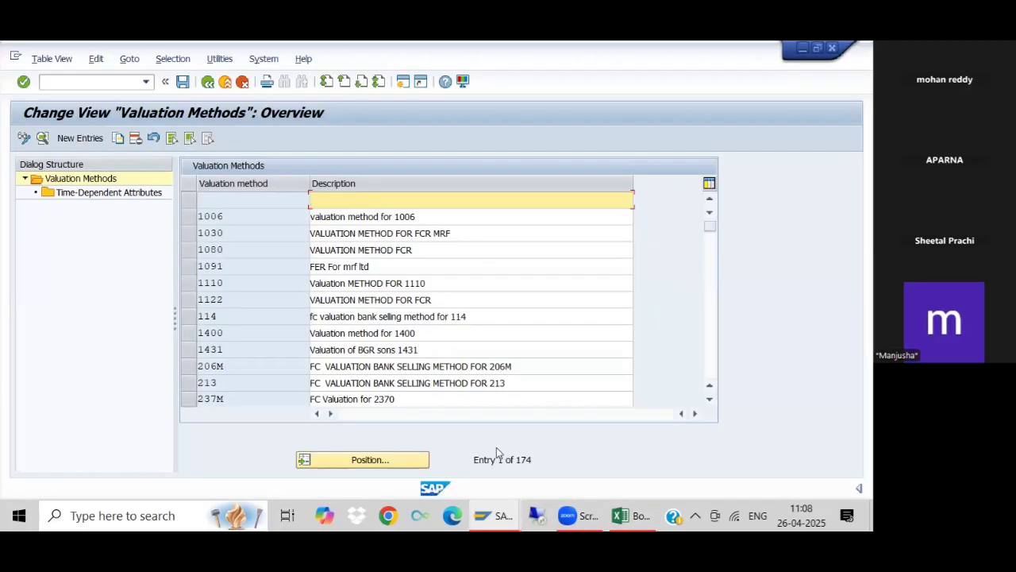
click(75, 138)
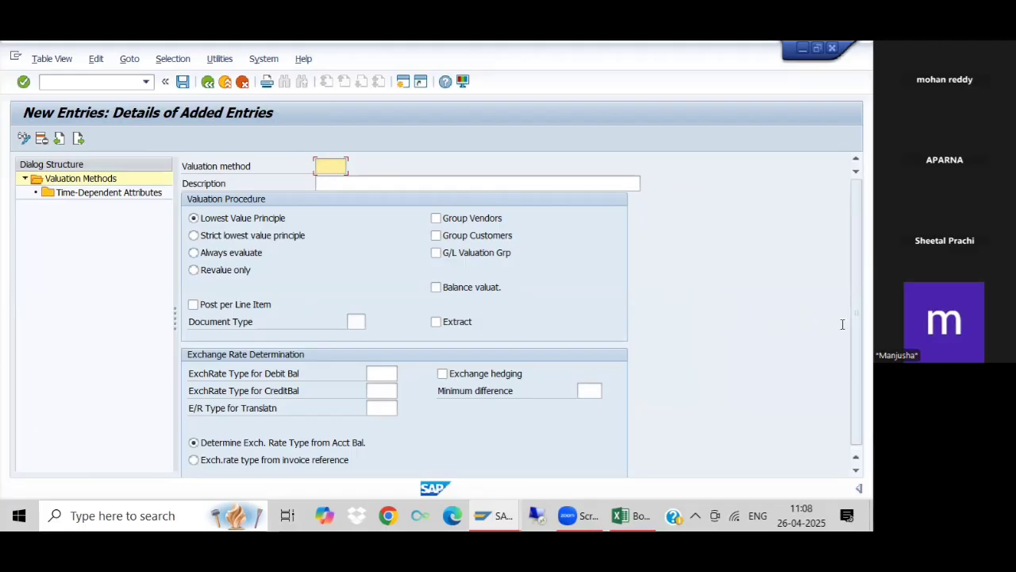
click(208, 82)
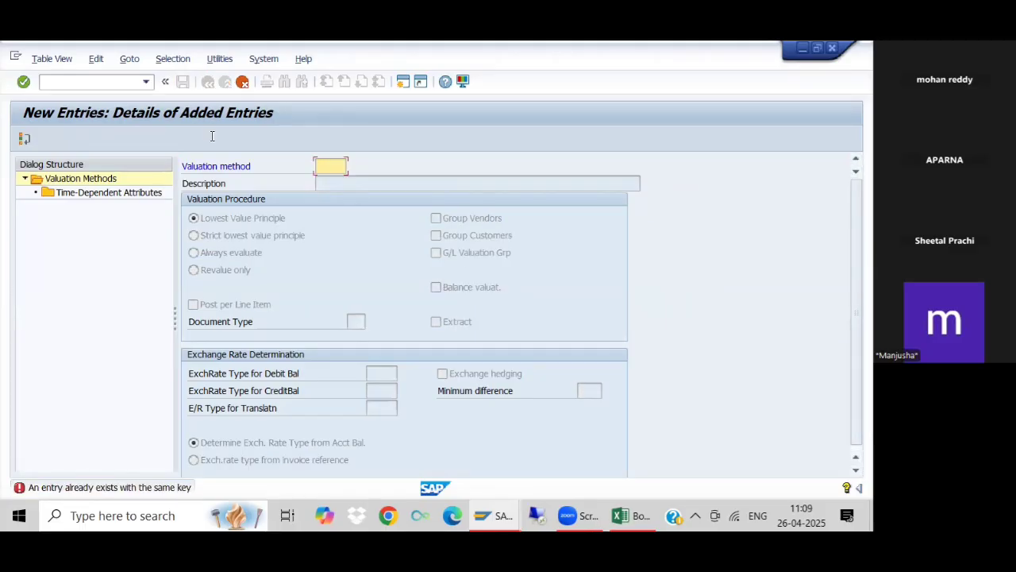
click(242, 81)
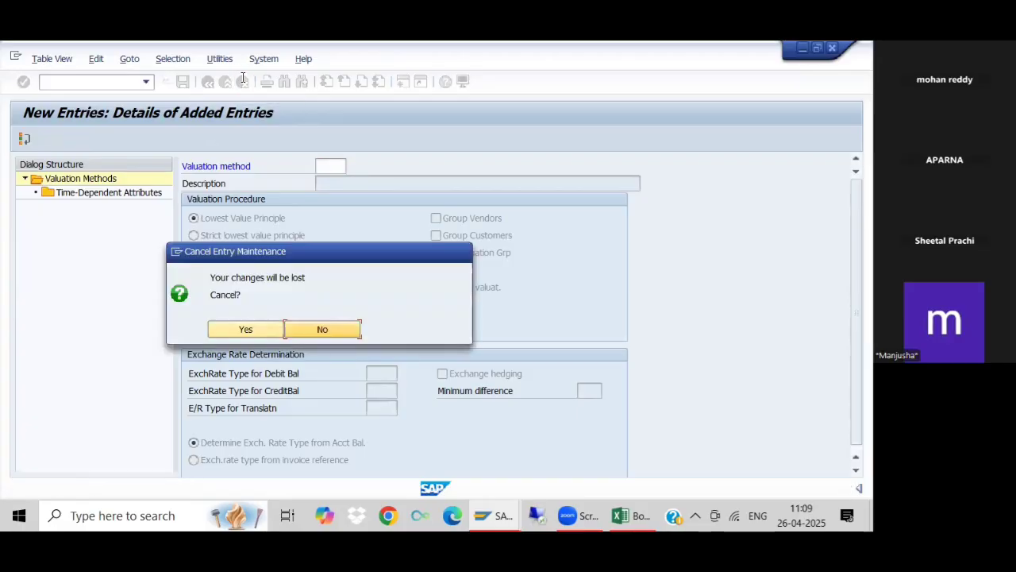
click(234, 327)
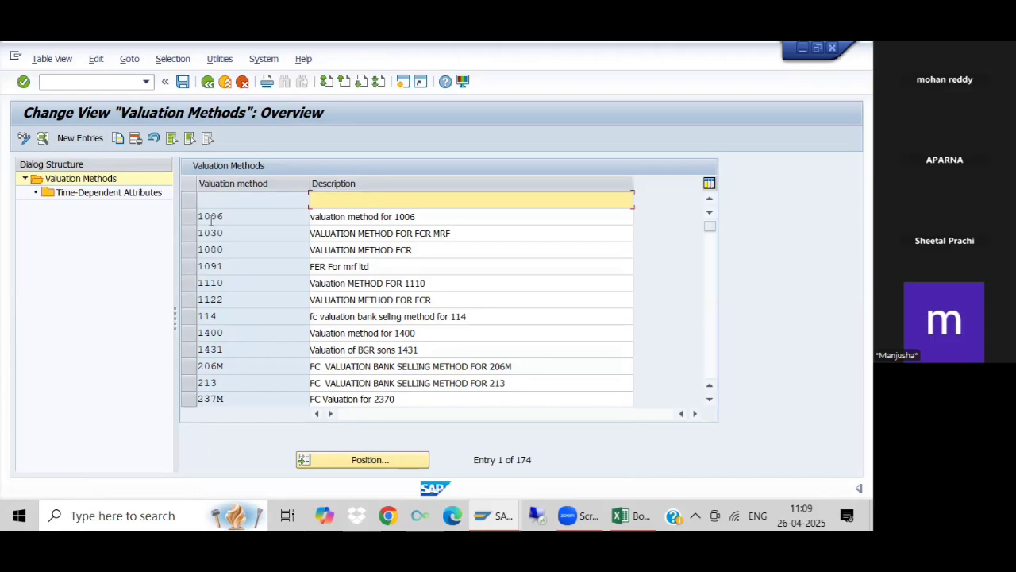
- Open the details of valuation method 1006 and examine its valuation procedure and exchange rate determination settings
click(321, 220)
double_click(320, 218)
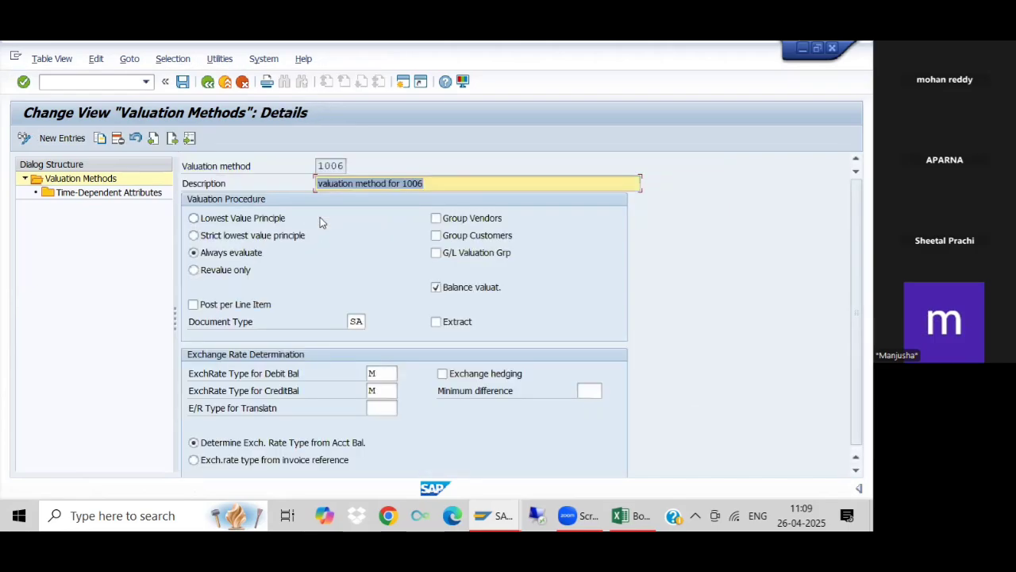
click(88, 269)
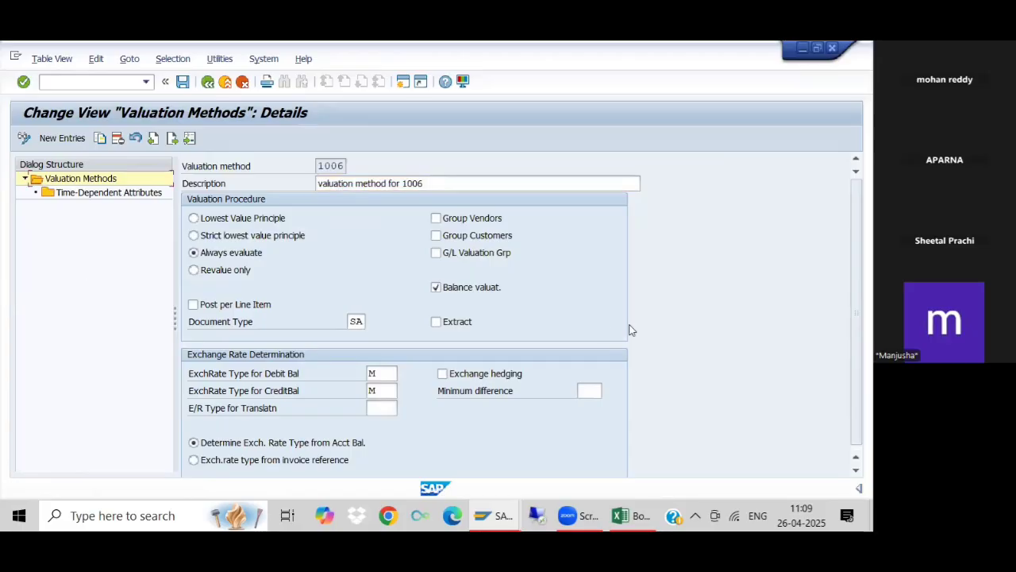
scroll(856, 318, down, 1)
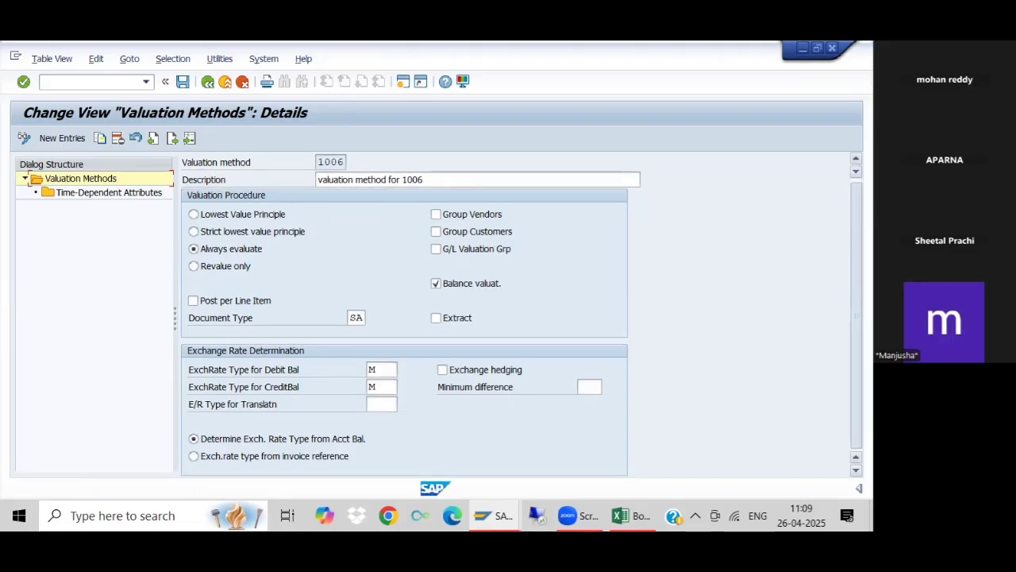
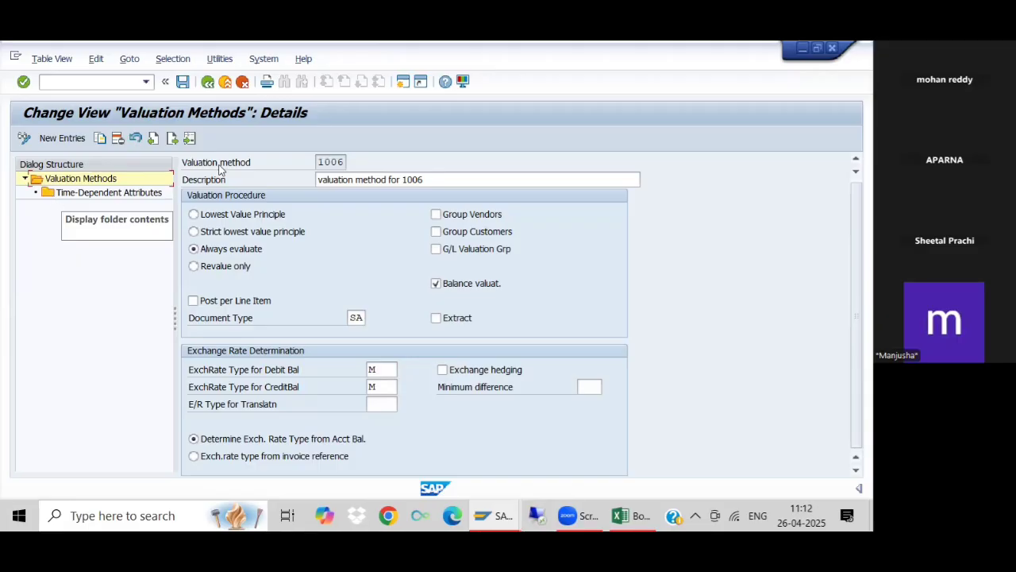
- View the time-dependent attributes of valuation method 1006, and return to the IMG structure
double_click(62, 194)
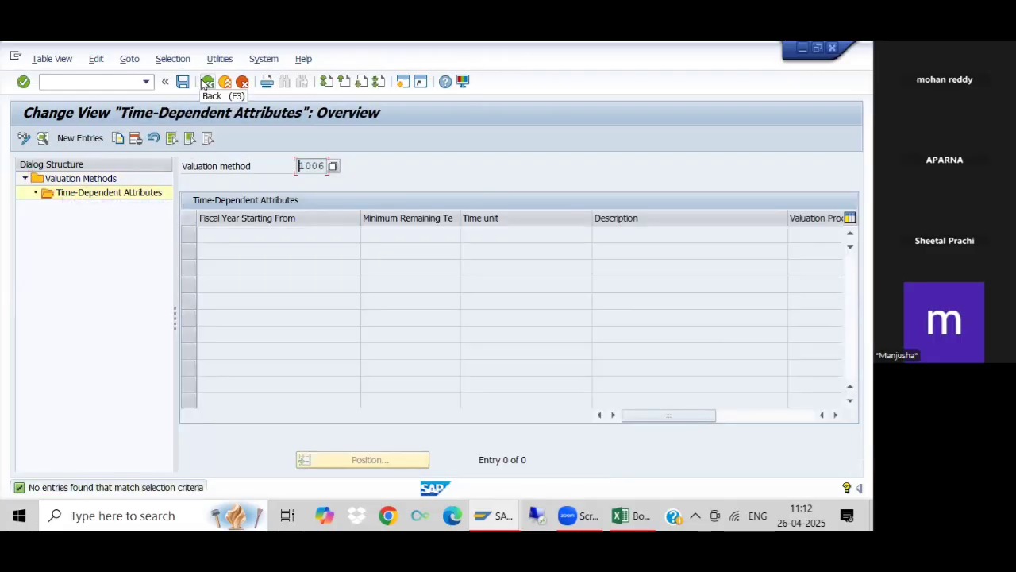
click(87, 179)
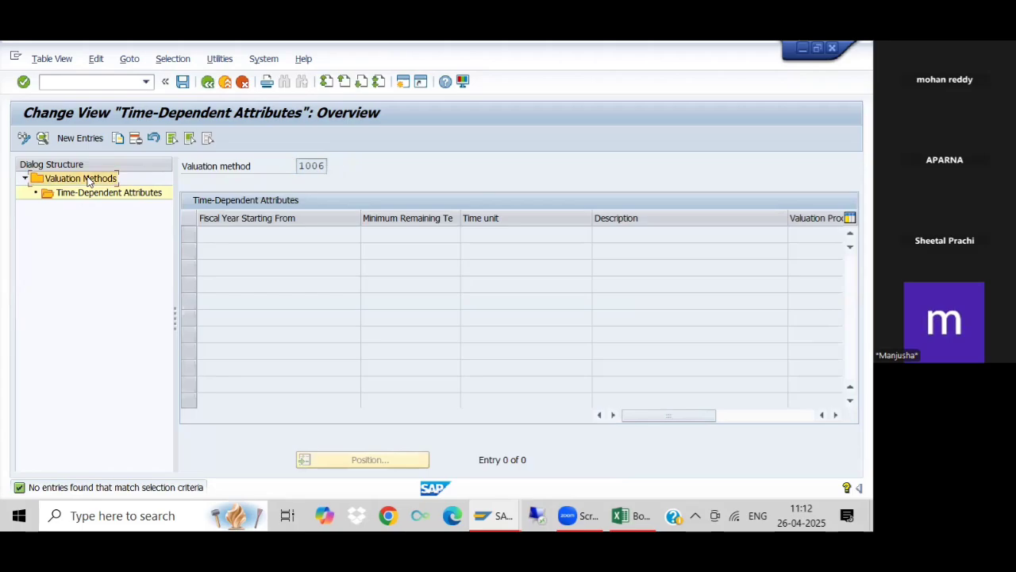
click(205, 84)
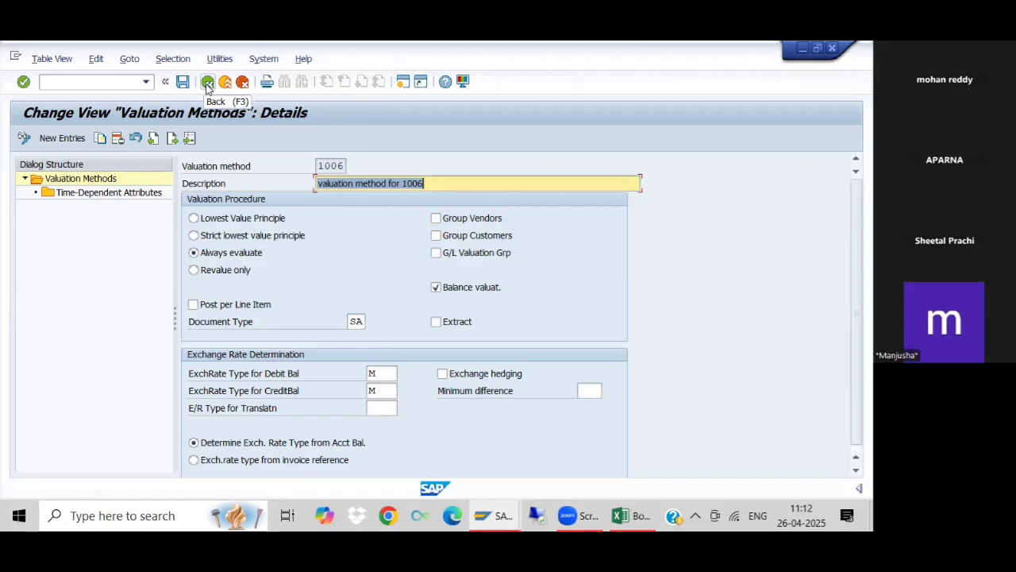
click(207, 85)
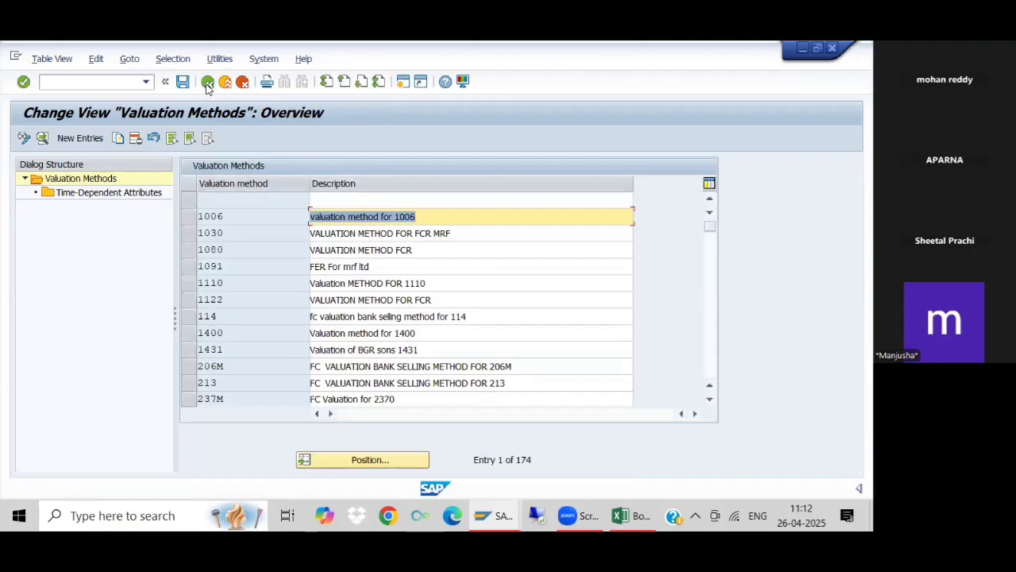
click(207, 84)
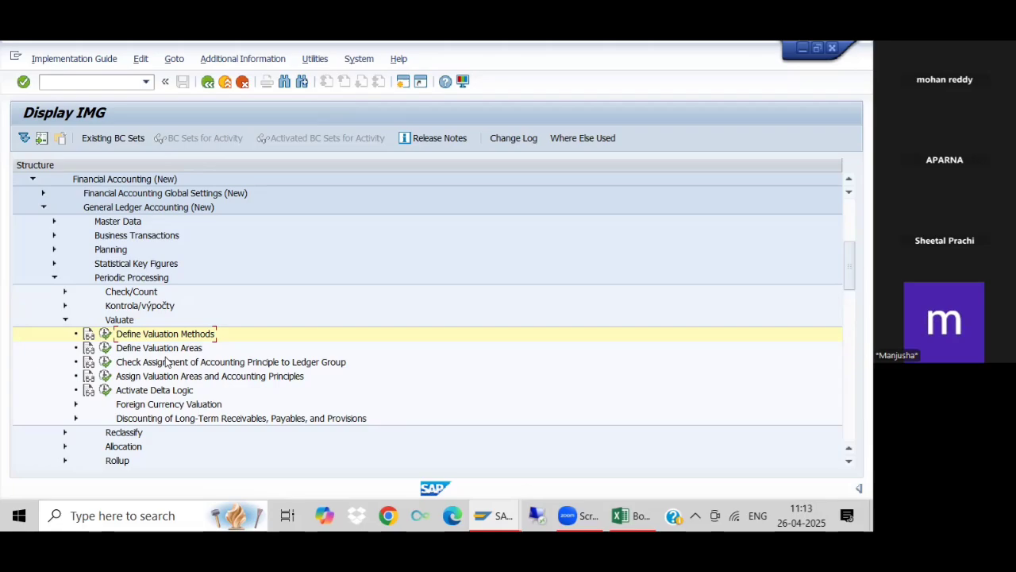
- Open the Define Valuation Areas activity and try to add a new entry for valuation area AB with valuation method 1003
click(107, 349)
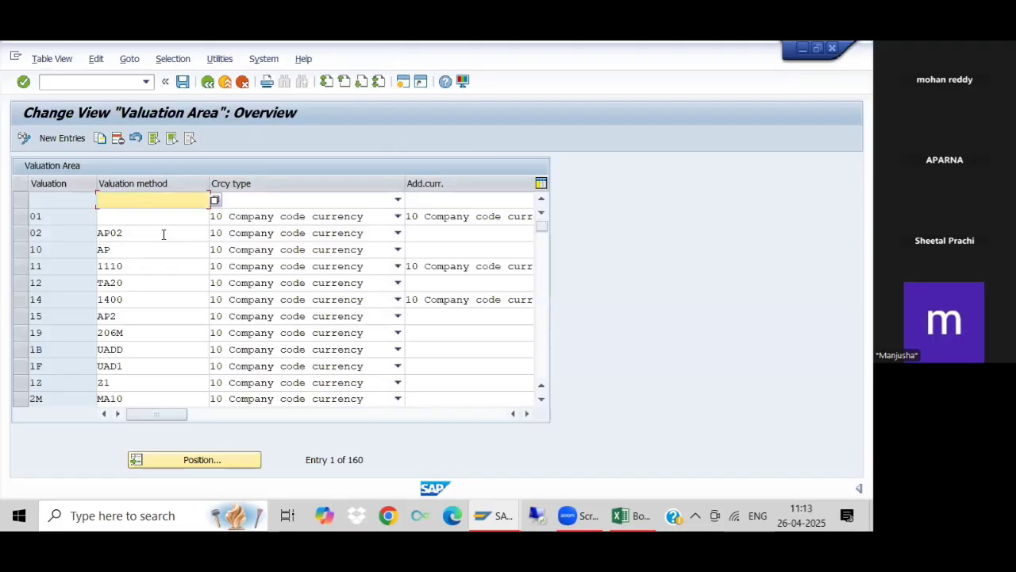
click(61, 137)
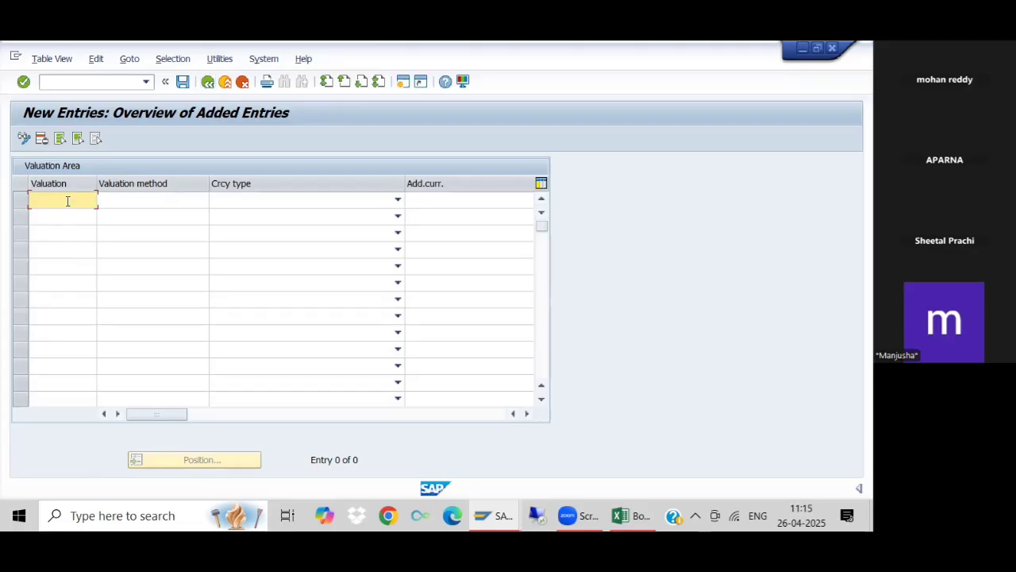
text(AB)
click(132, 203)
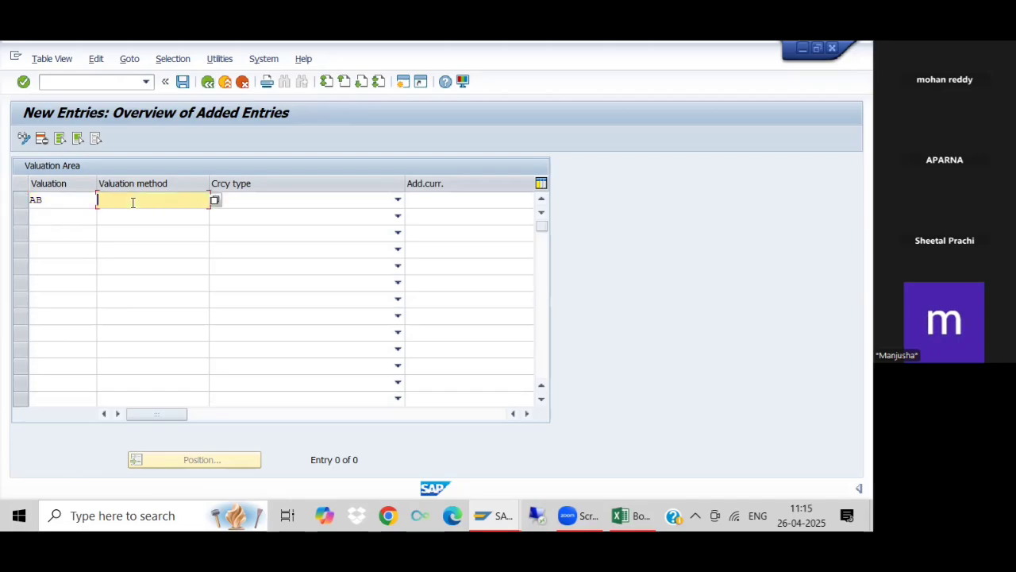
text(1003)
click(260, 199)
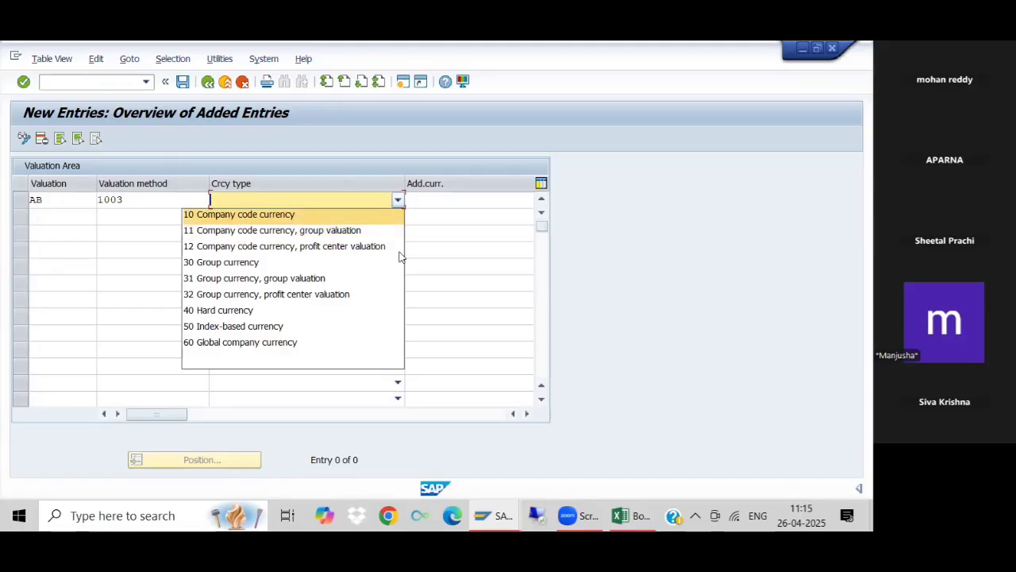
key(Down)
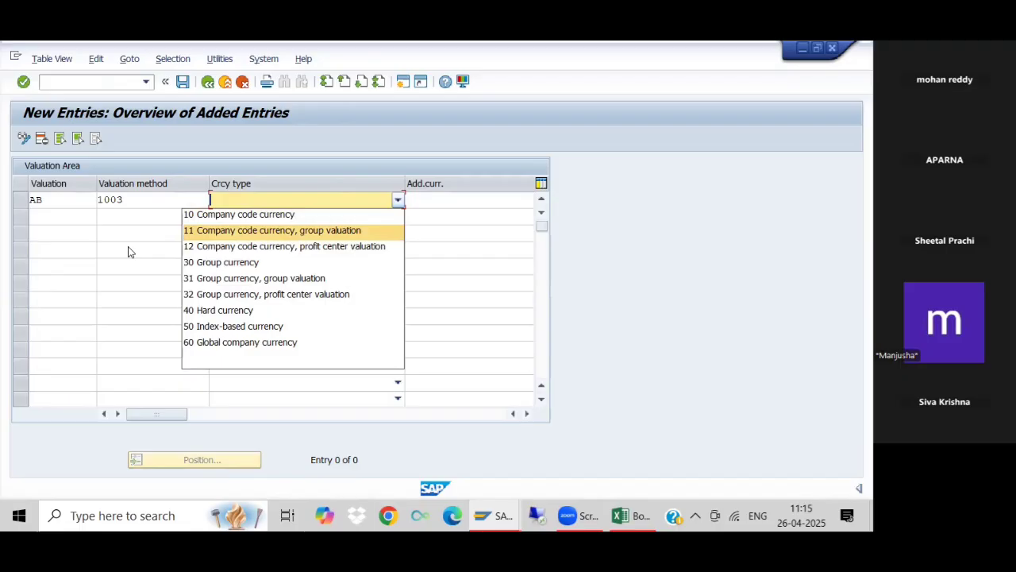
click(216, 83)
click(209, 82)
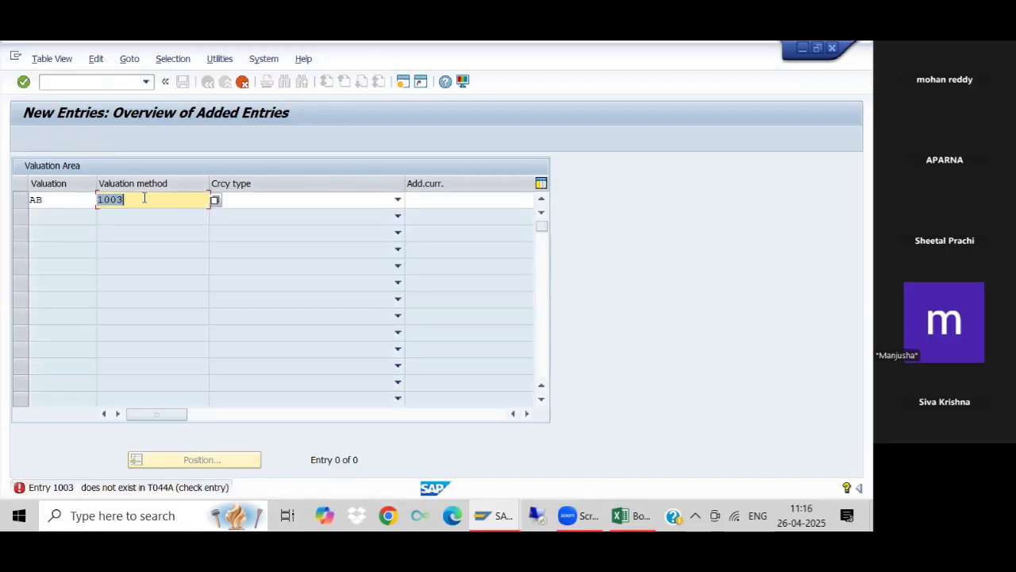
- Switch to the Book1 FSV workbook in Excel and review the remaining FC Revaluation steps, required GL accounts, exchange rates and FC run notes
click(612, 516)
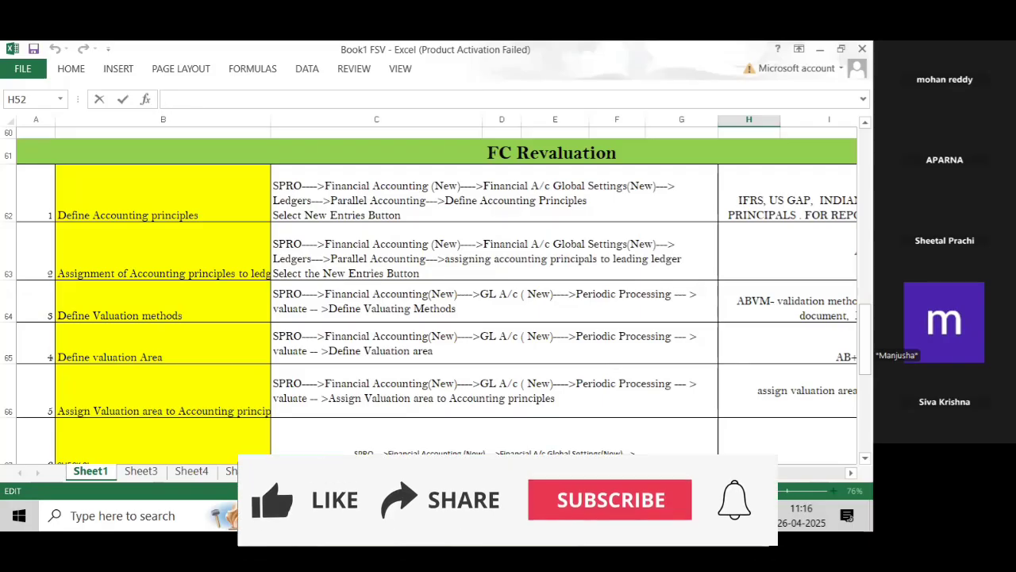
drag(866, 342, 866, 343)
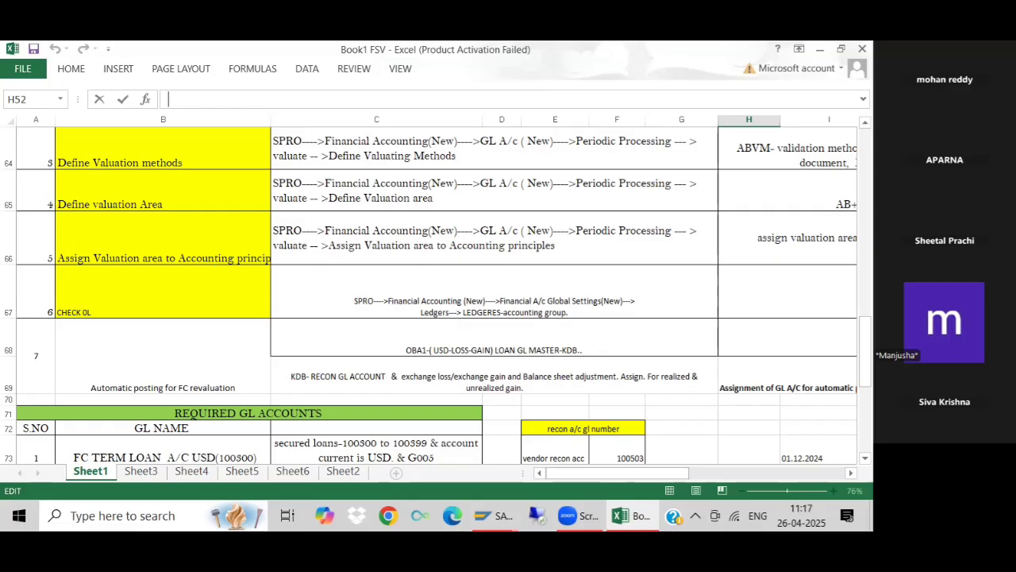
drag(864, 350, 864, 367)
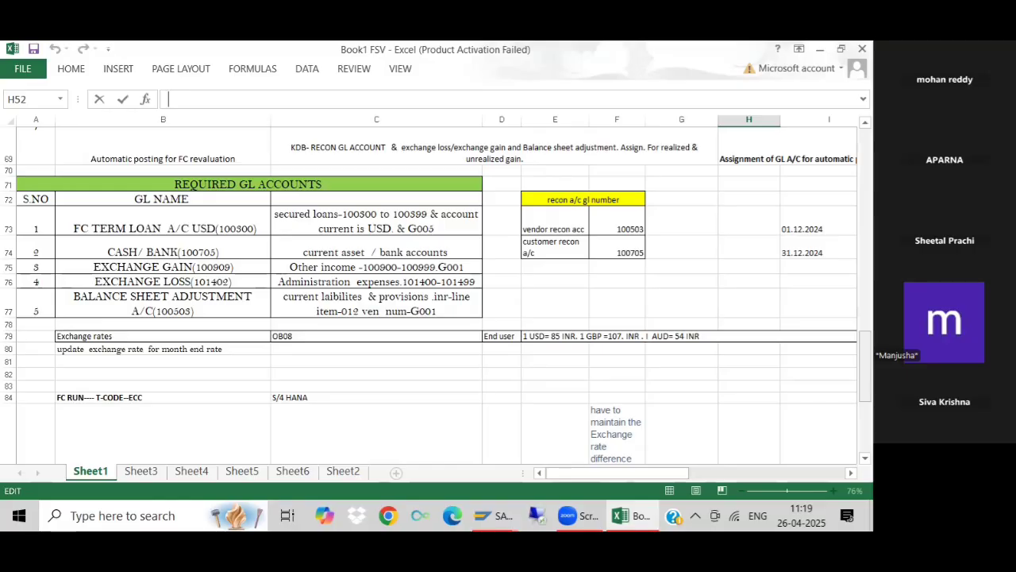
drag(865, 365, 865, 375)
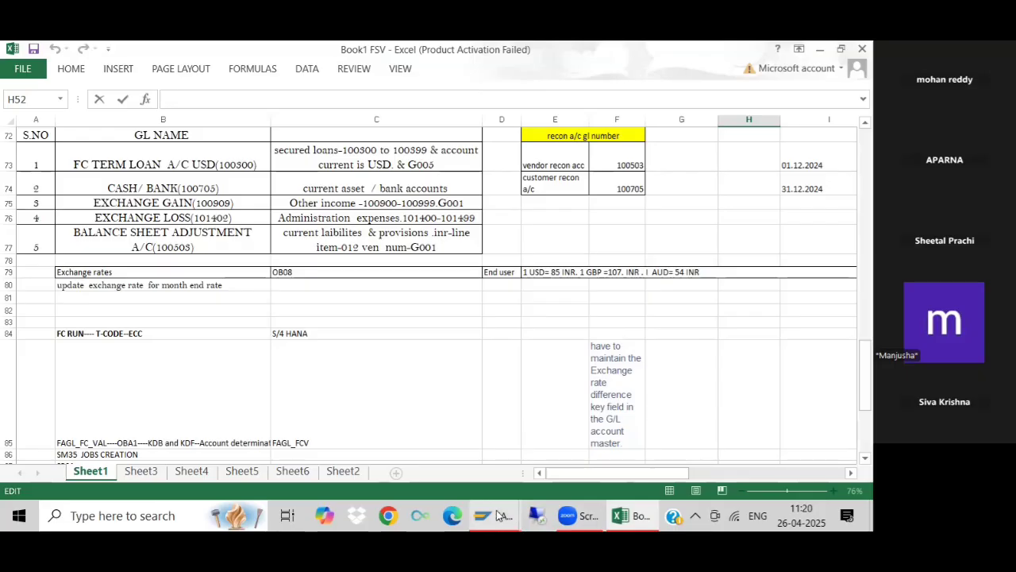
mouse_move(496, 517)
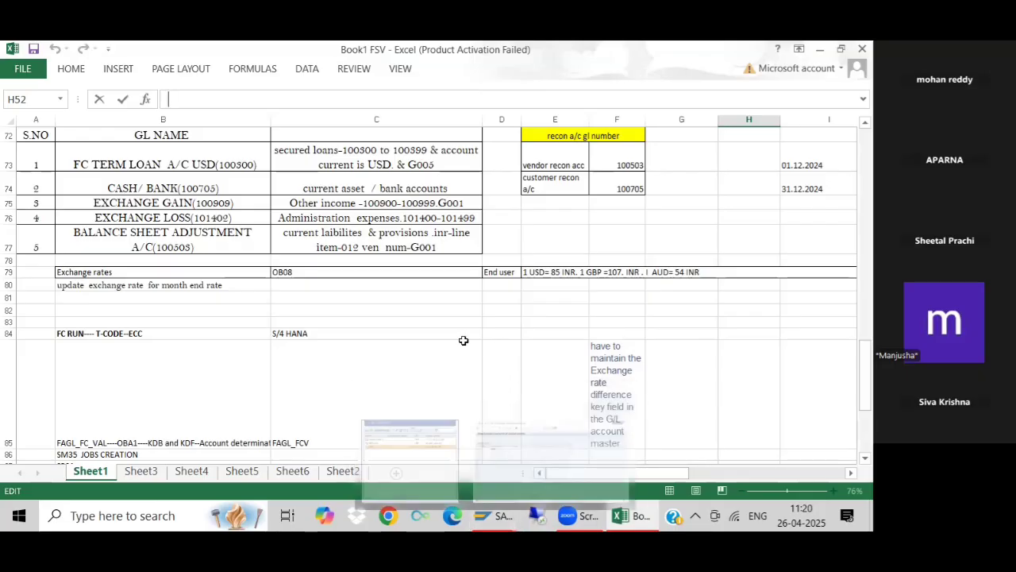
click(493, 341)
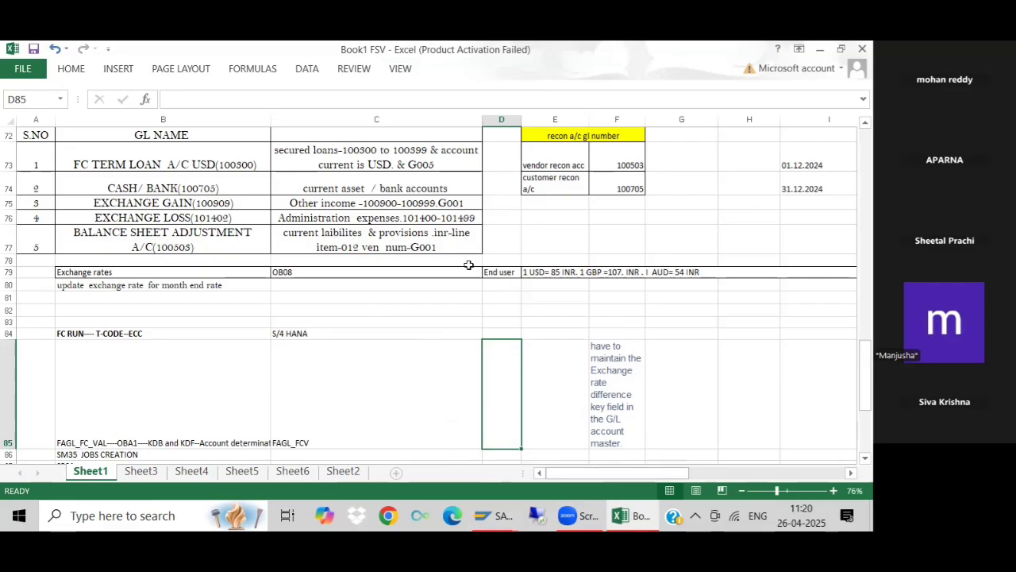
- Return to the new valuation area entries in SAP and discard the unsaved AB entry
click(494, 516)
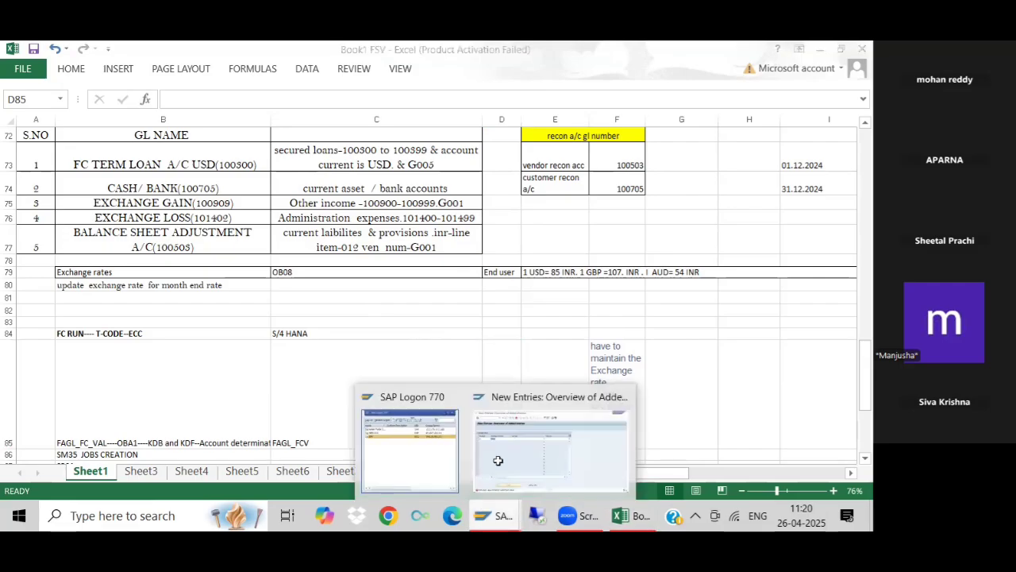
click(524, 450)
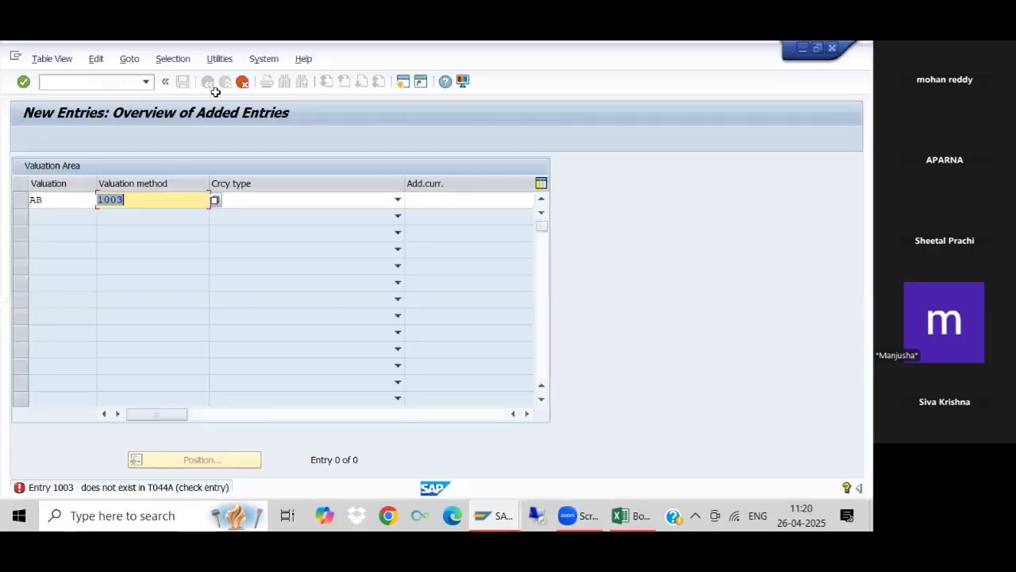
click(240, 81)
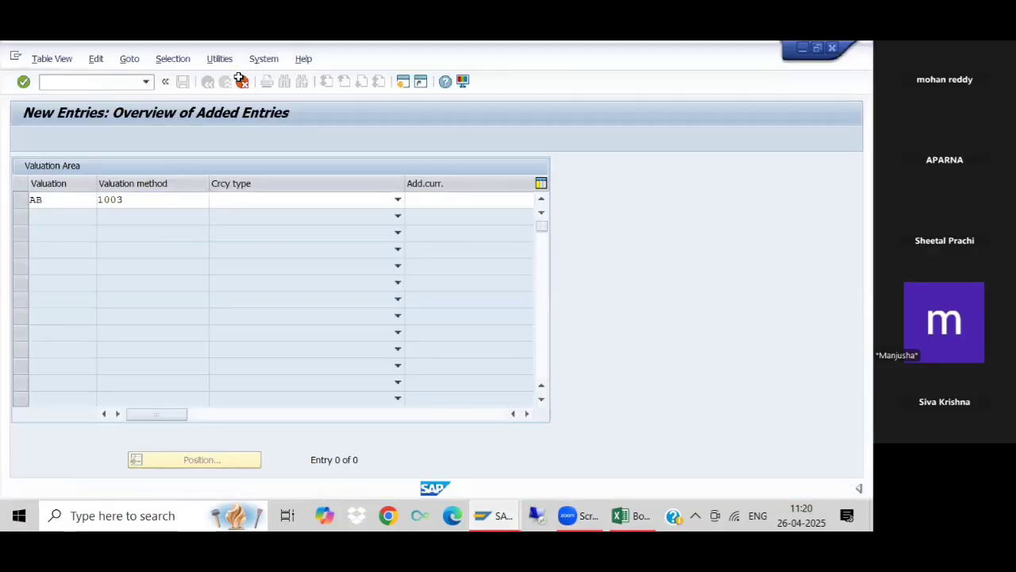
click(246, 337)
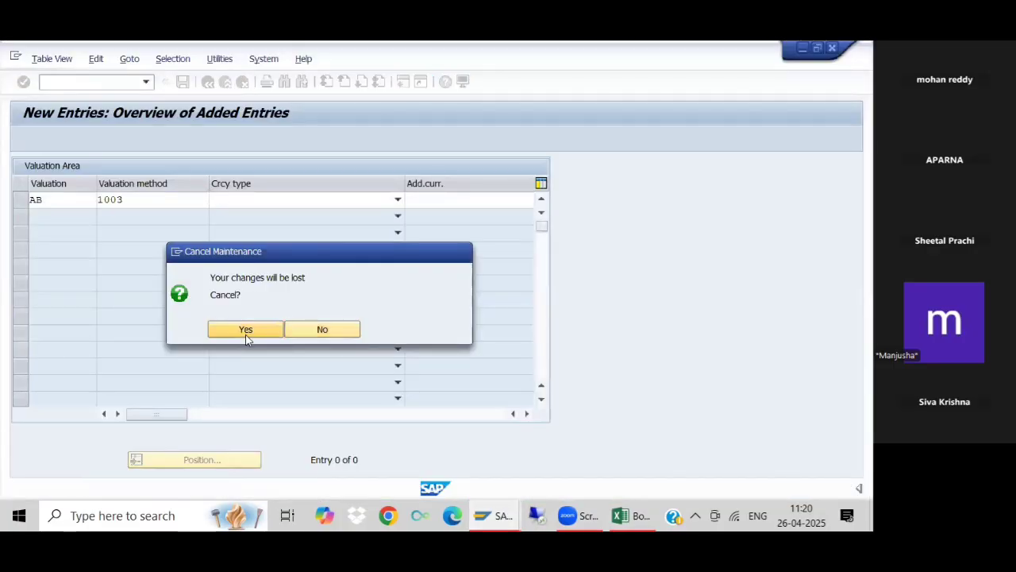
- Open the automatic posting procedures for exchange rate differences with the transaction code /nOBA1
click(94, 80)
text(/n)
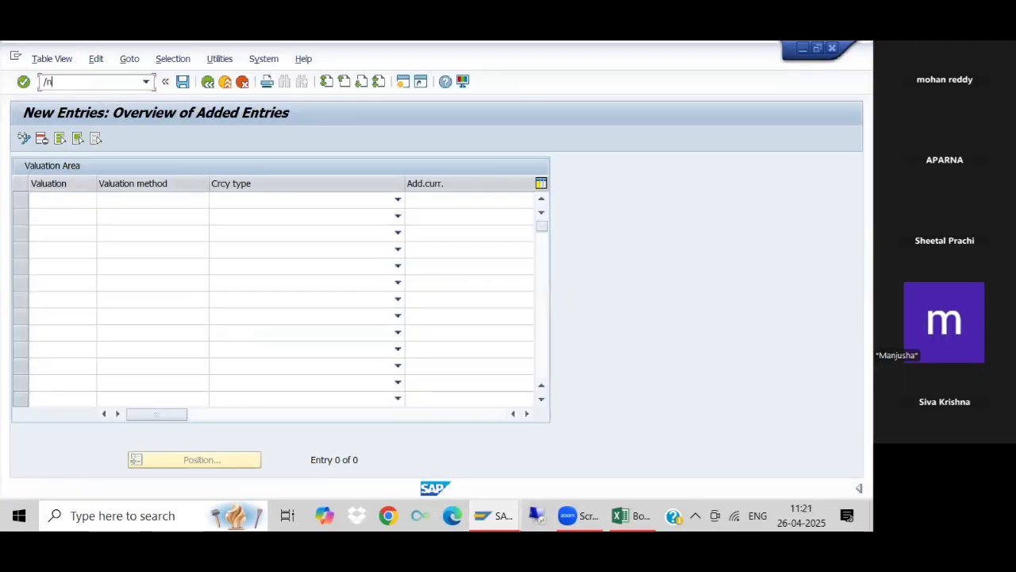
text(OBA1)
key(Return)
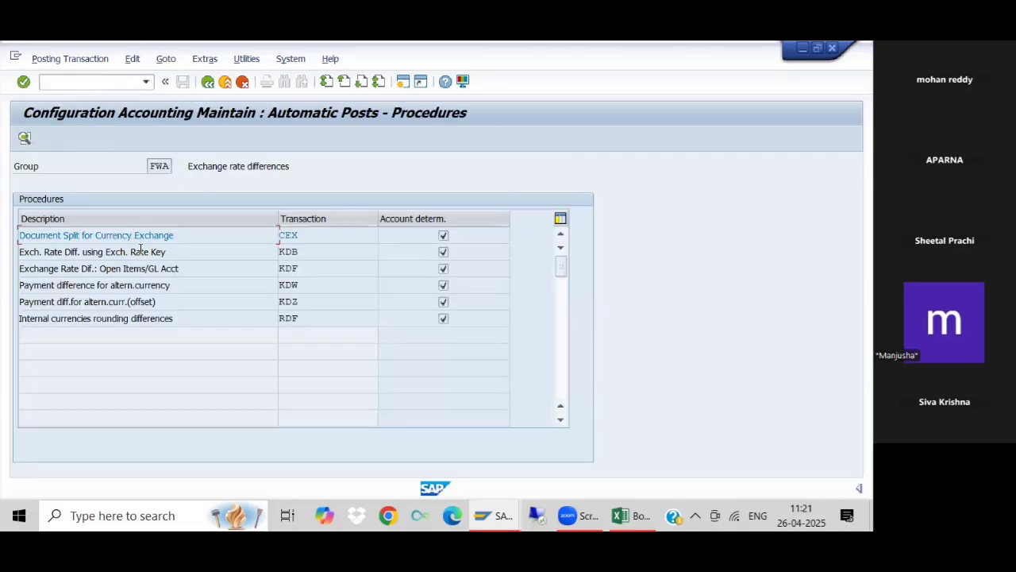